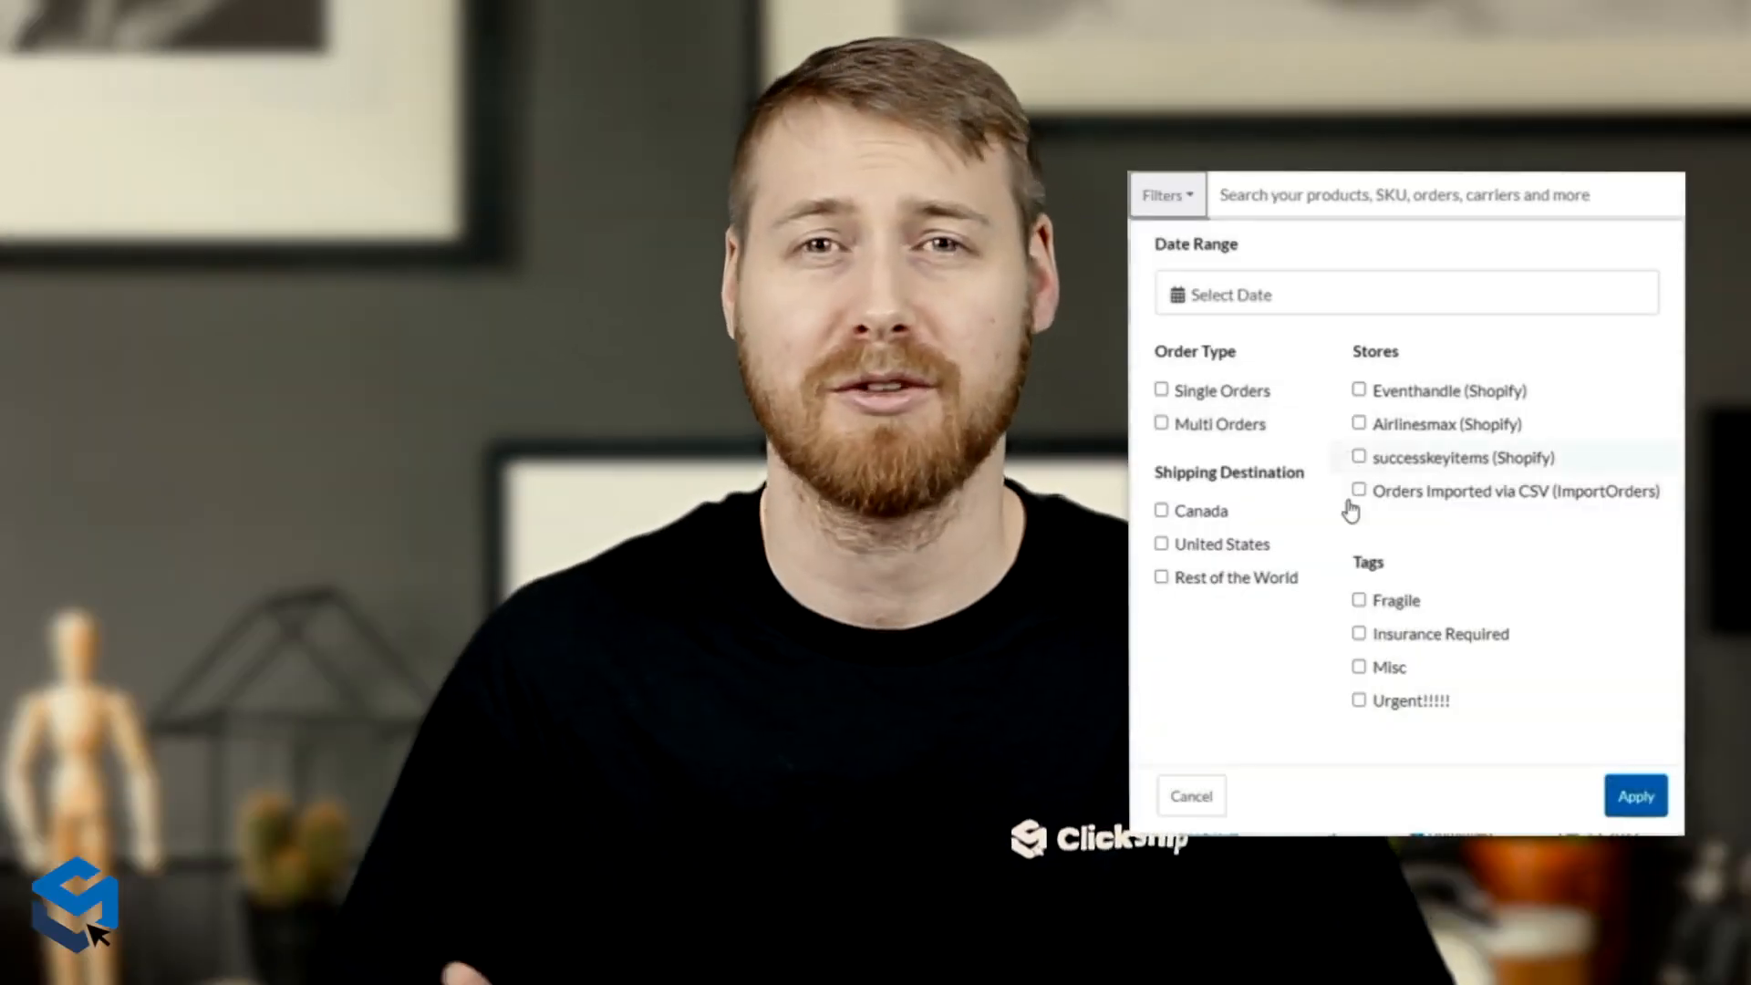
left_click(1361, 703)
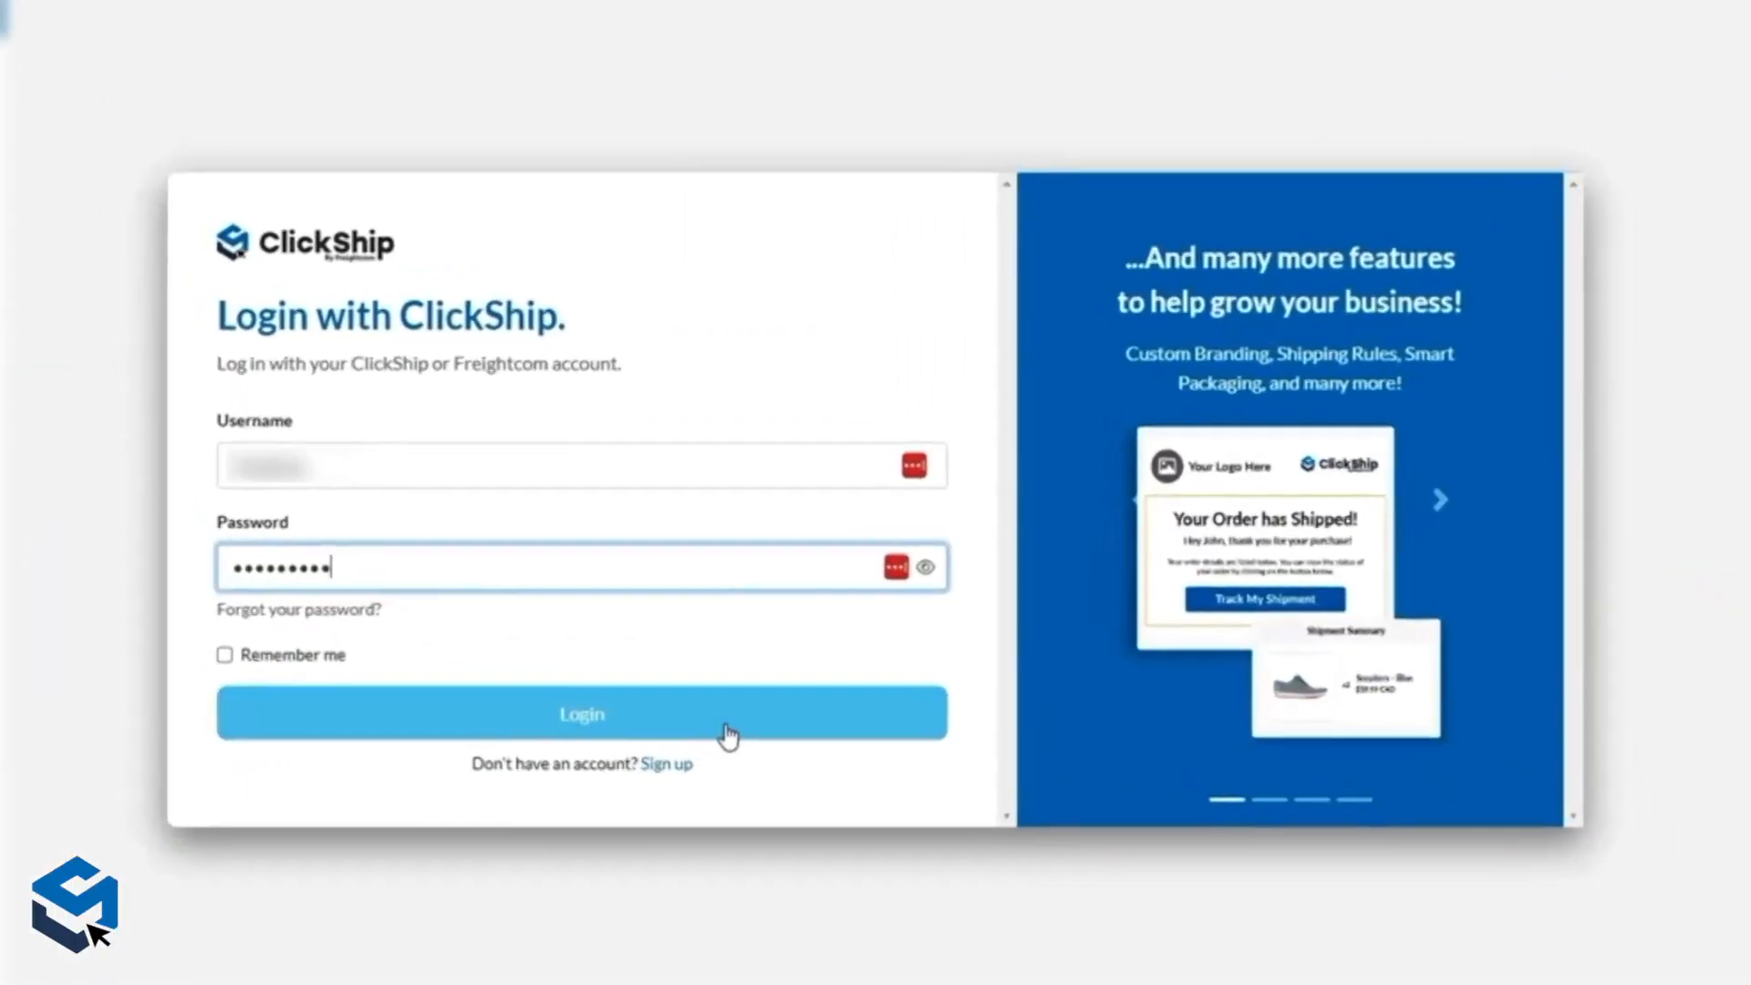
Log in to the account and open the tag manager for the orders list.
left_click(755, 696)
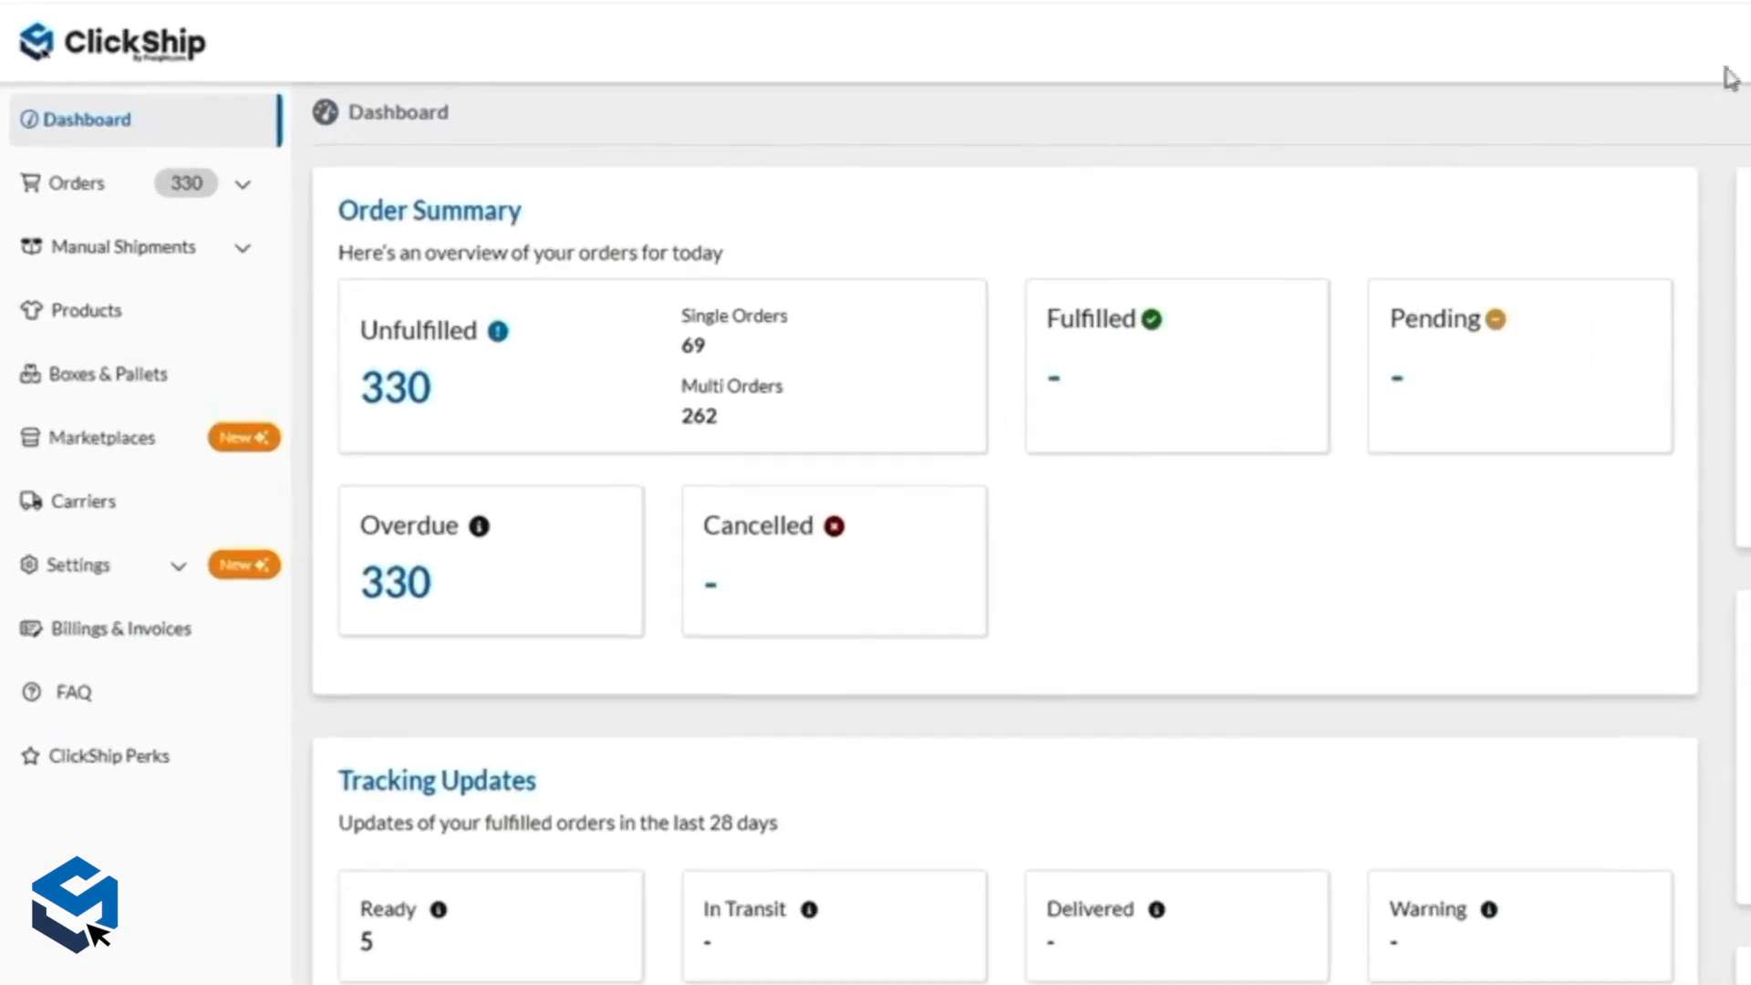
left_click(78, 195)
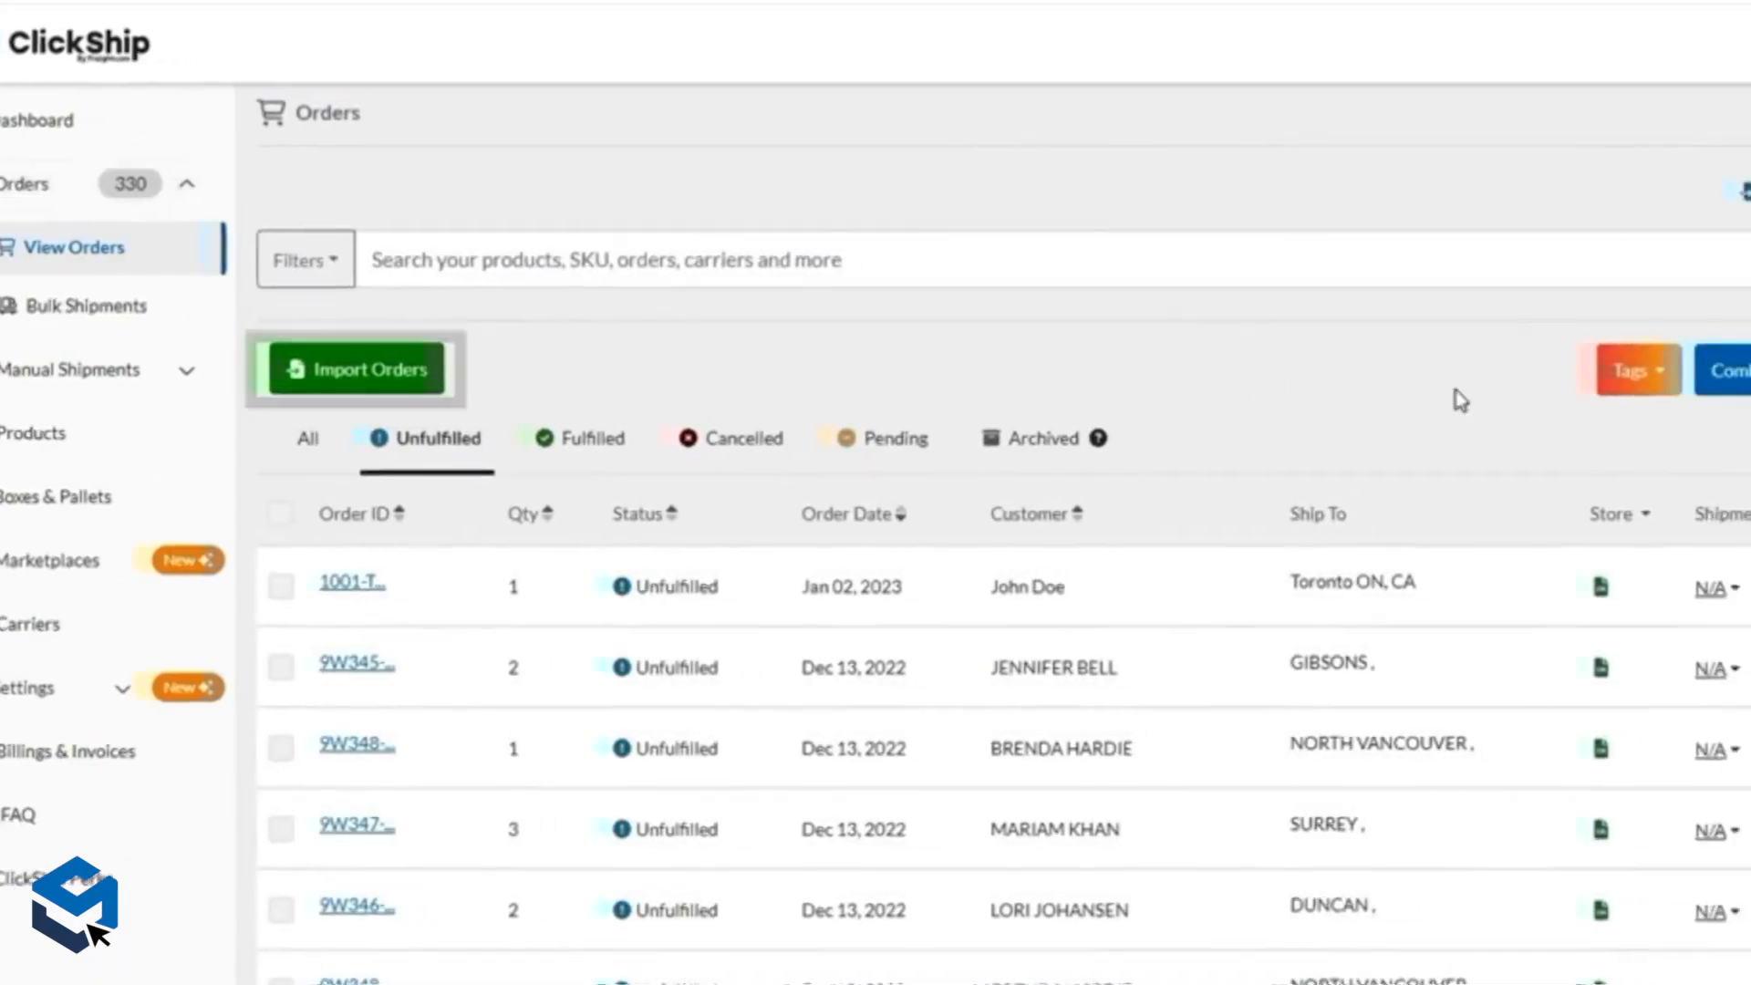
left_click(1026, 389)
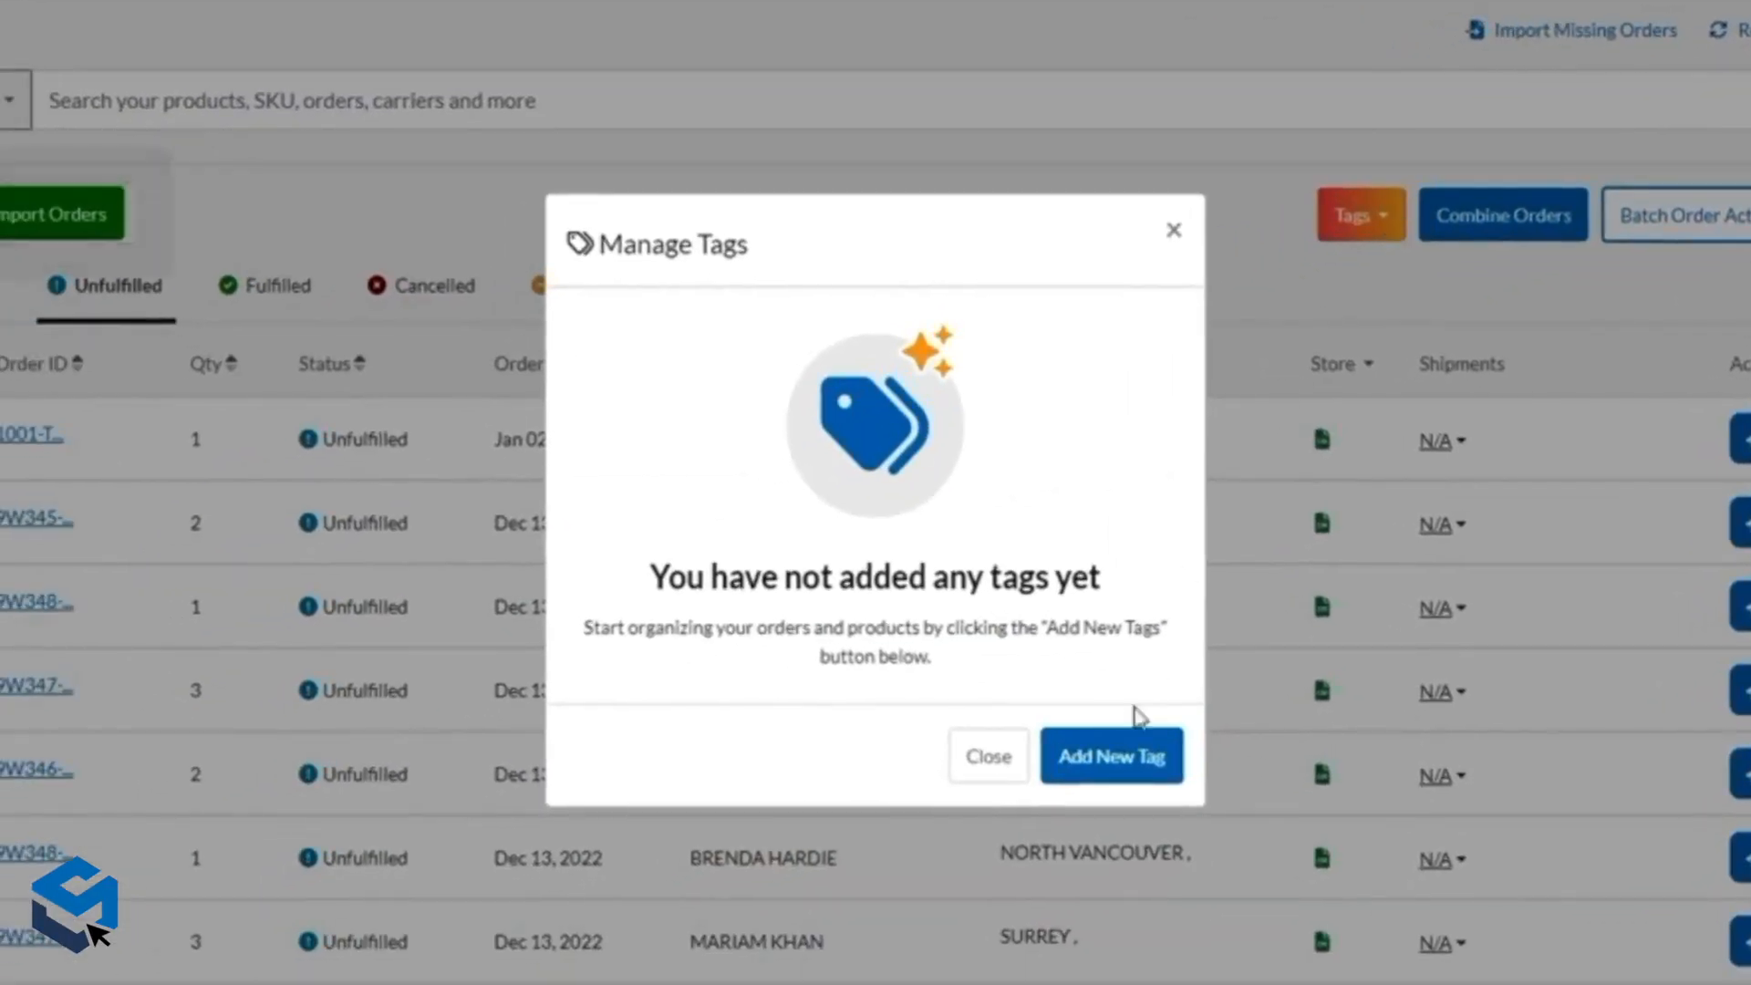
Start a new tag named Urgent and add three more tag rows.
left_click(1122, 762)
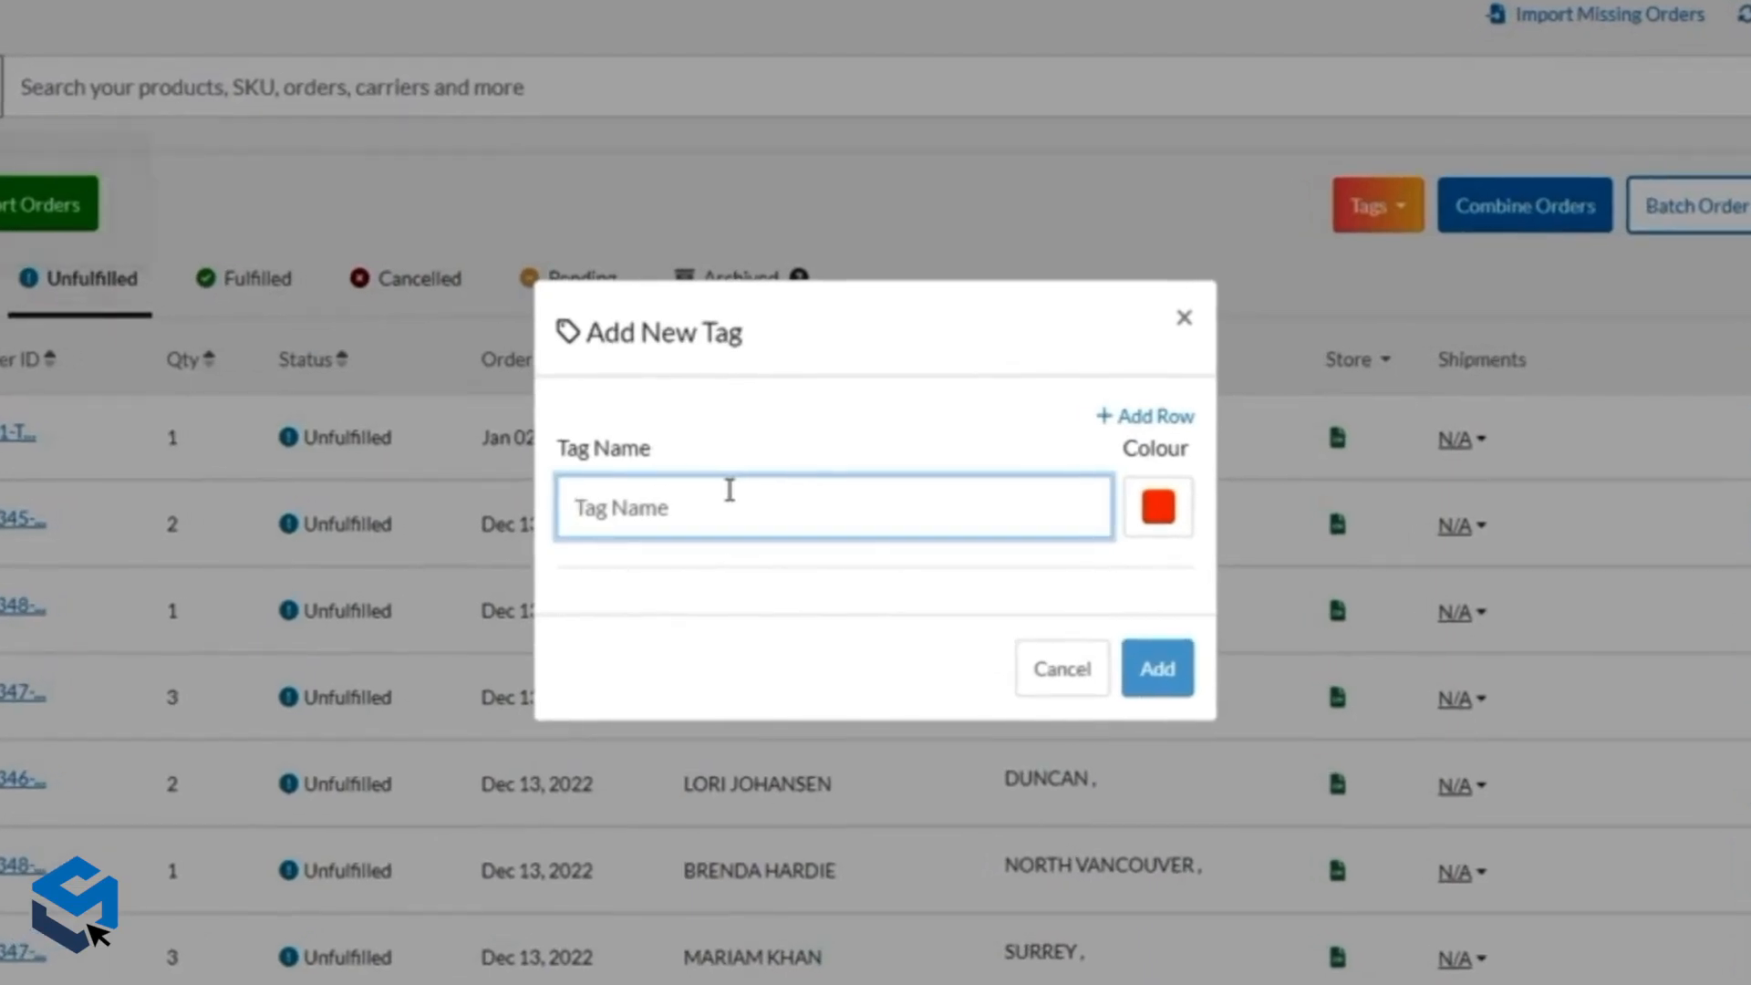
type("Urgent")
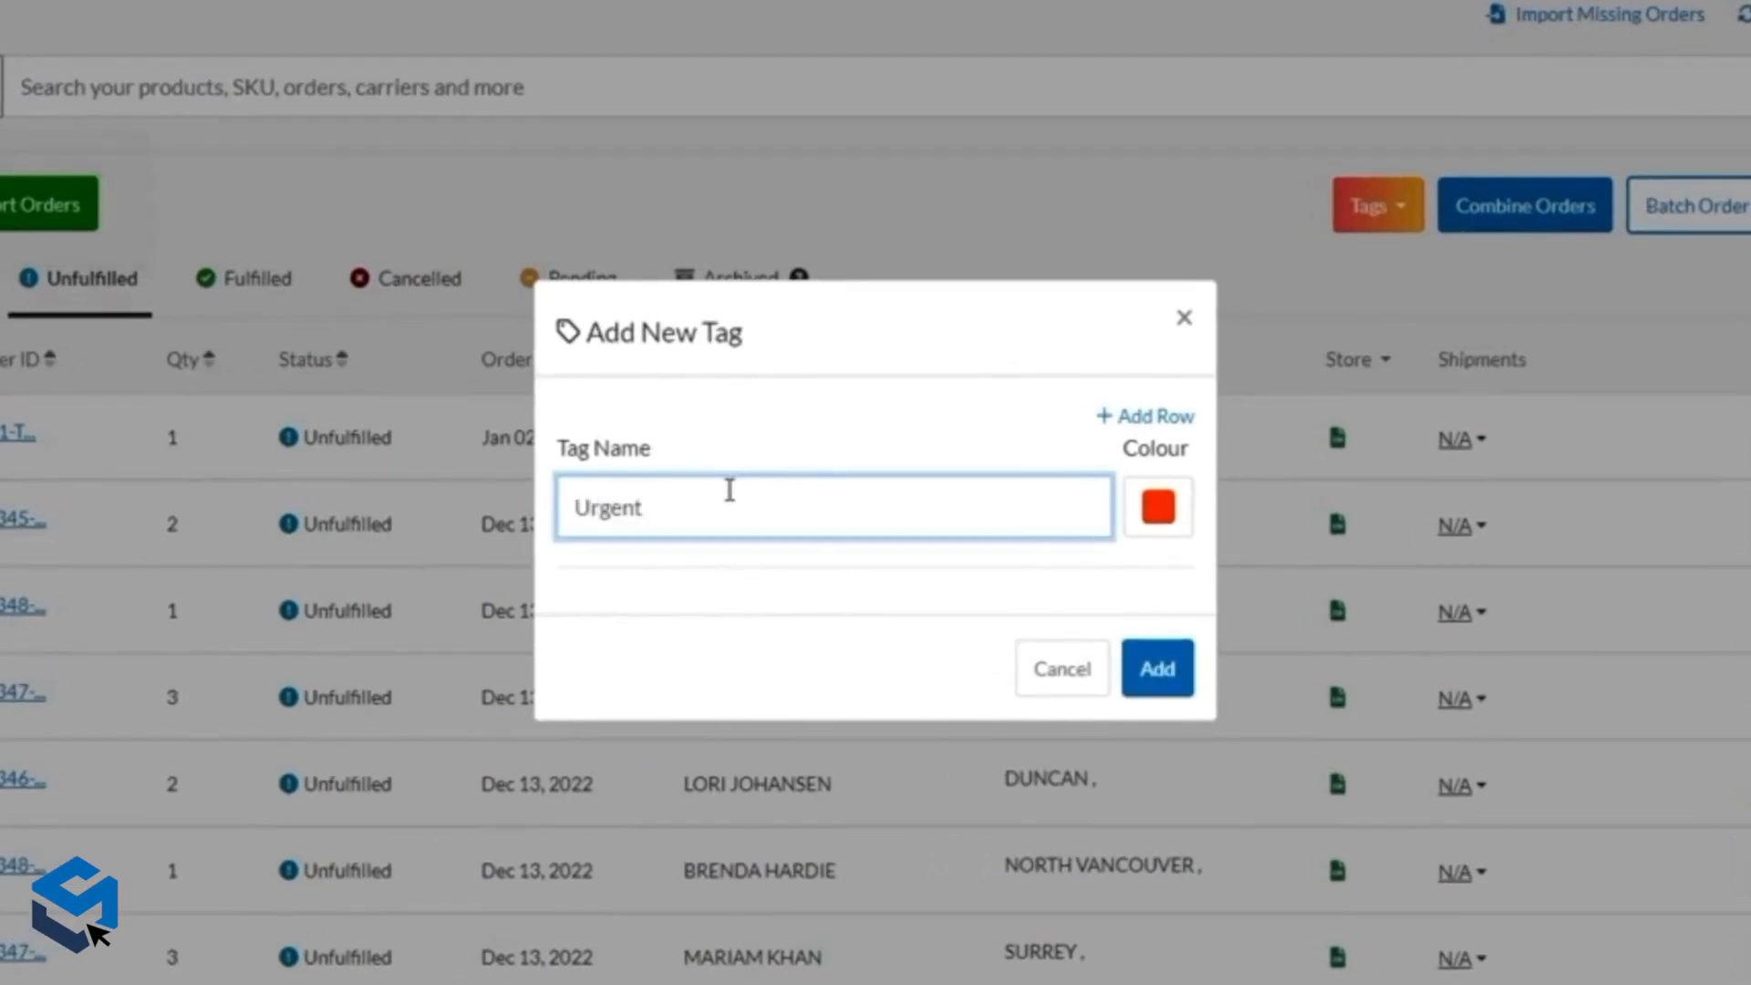
left_click(1154, 416)
left_click(1168, 330)
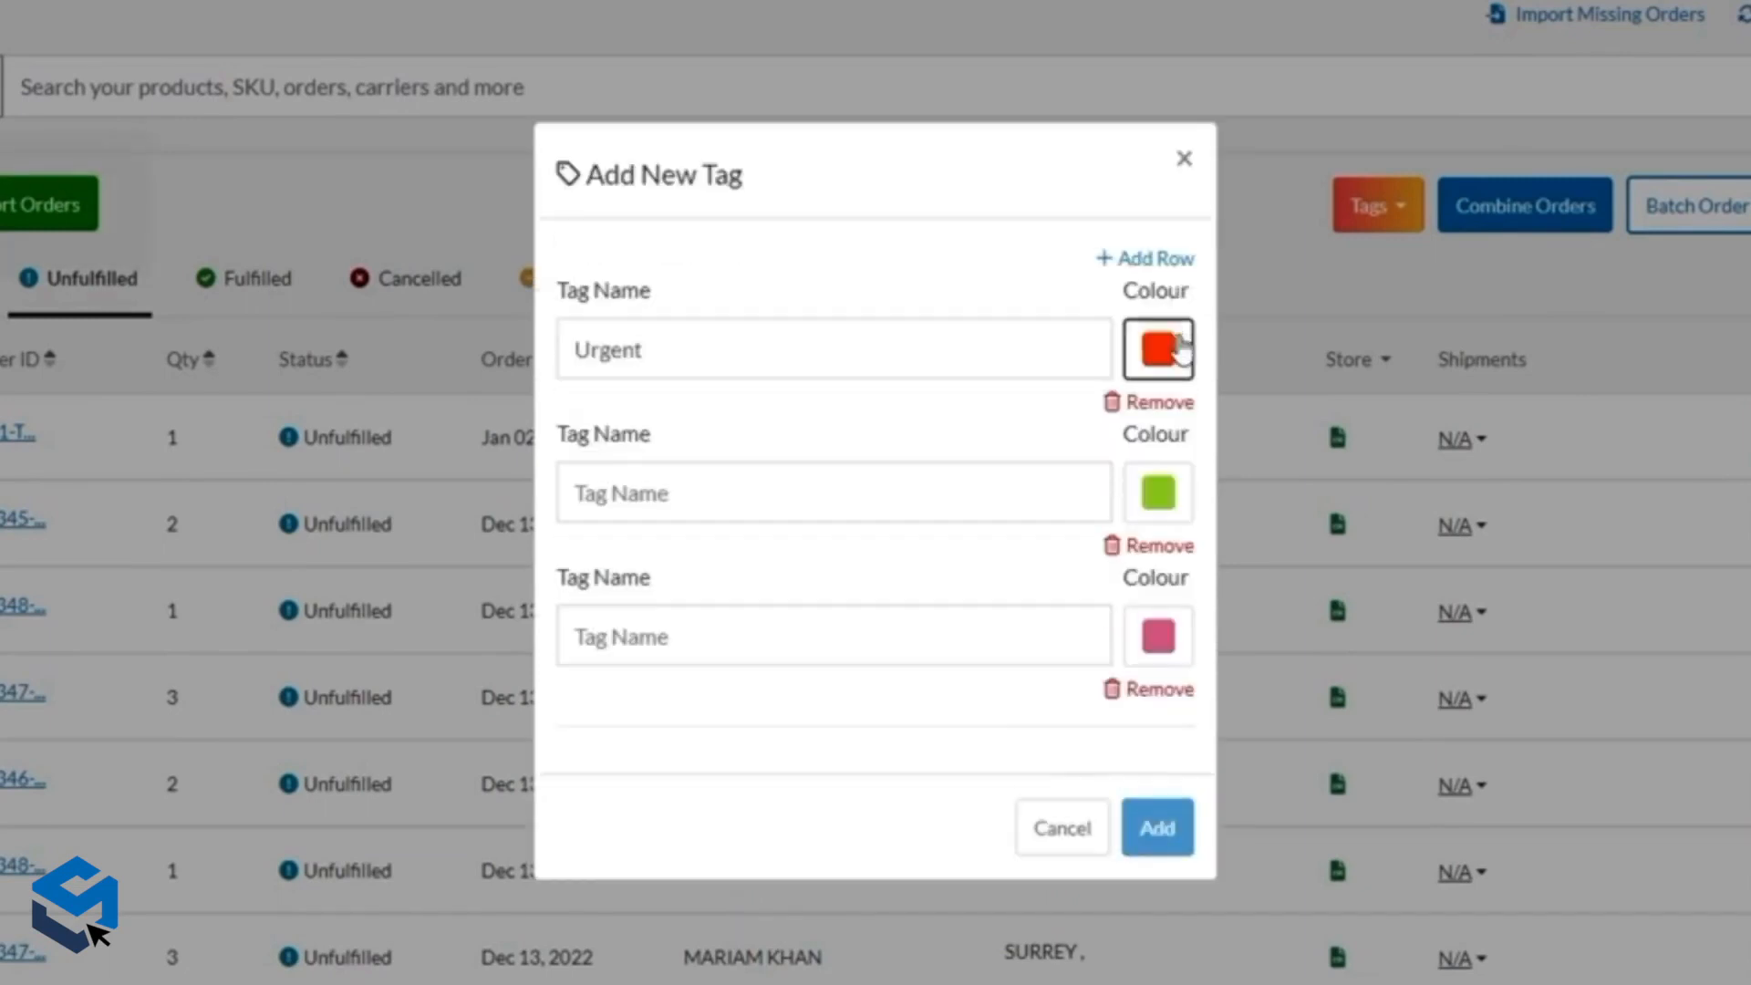
left_click(1148, 259)
Name the remaining tags Fragile, Insurance Required and Miscellaneous, add all four tags and close the tag manager.
left_click(694, 422)
type("Fragile")
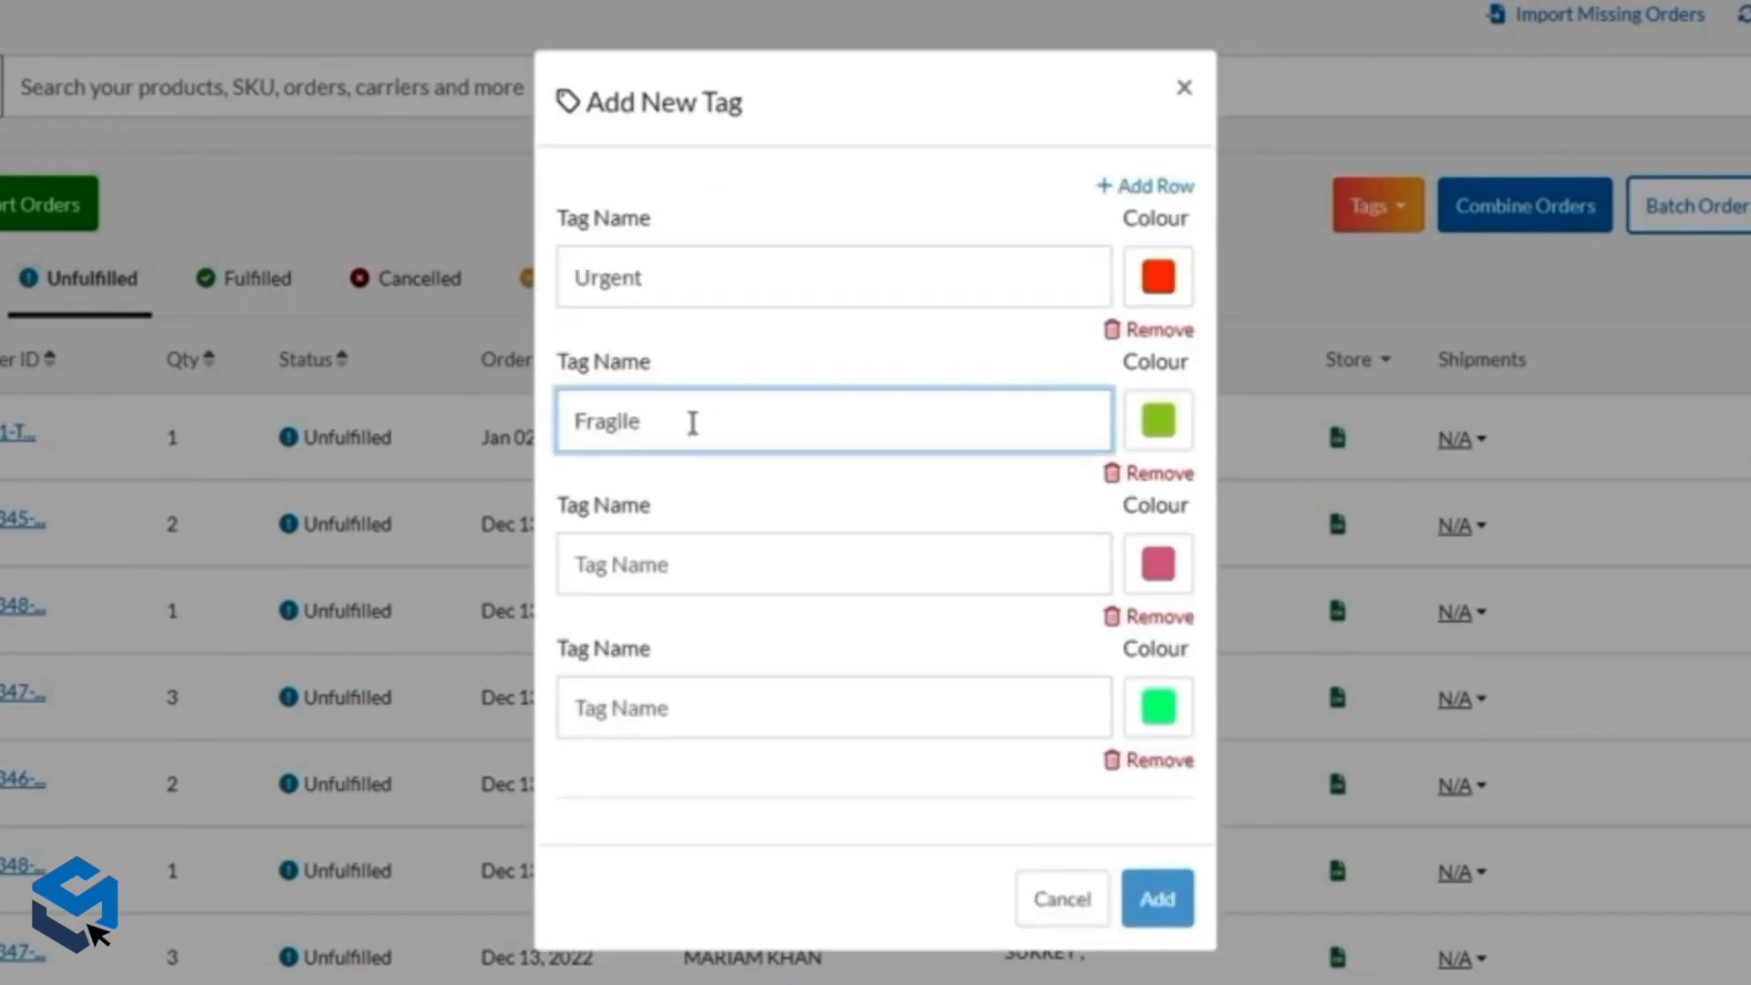
left_click(676, 555)
type("Insurance Required")
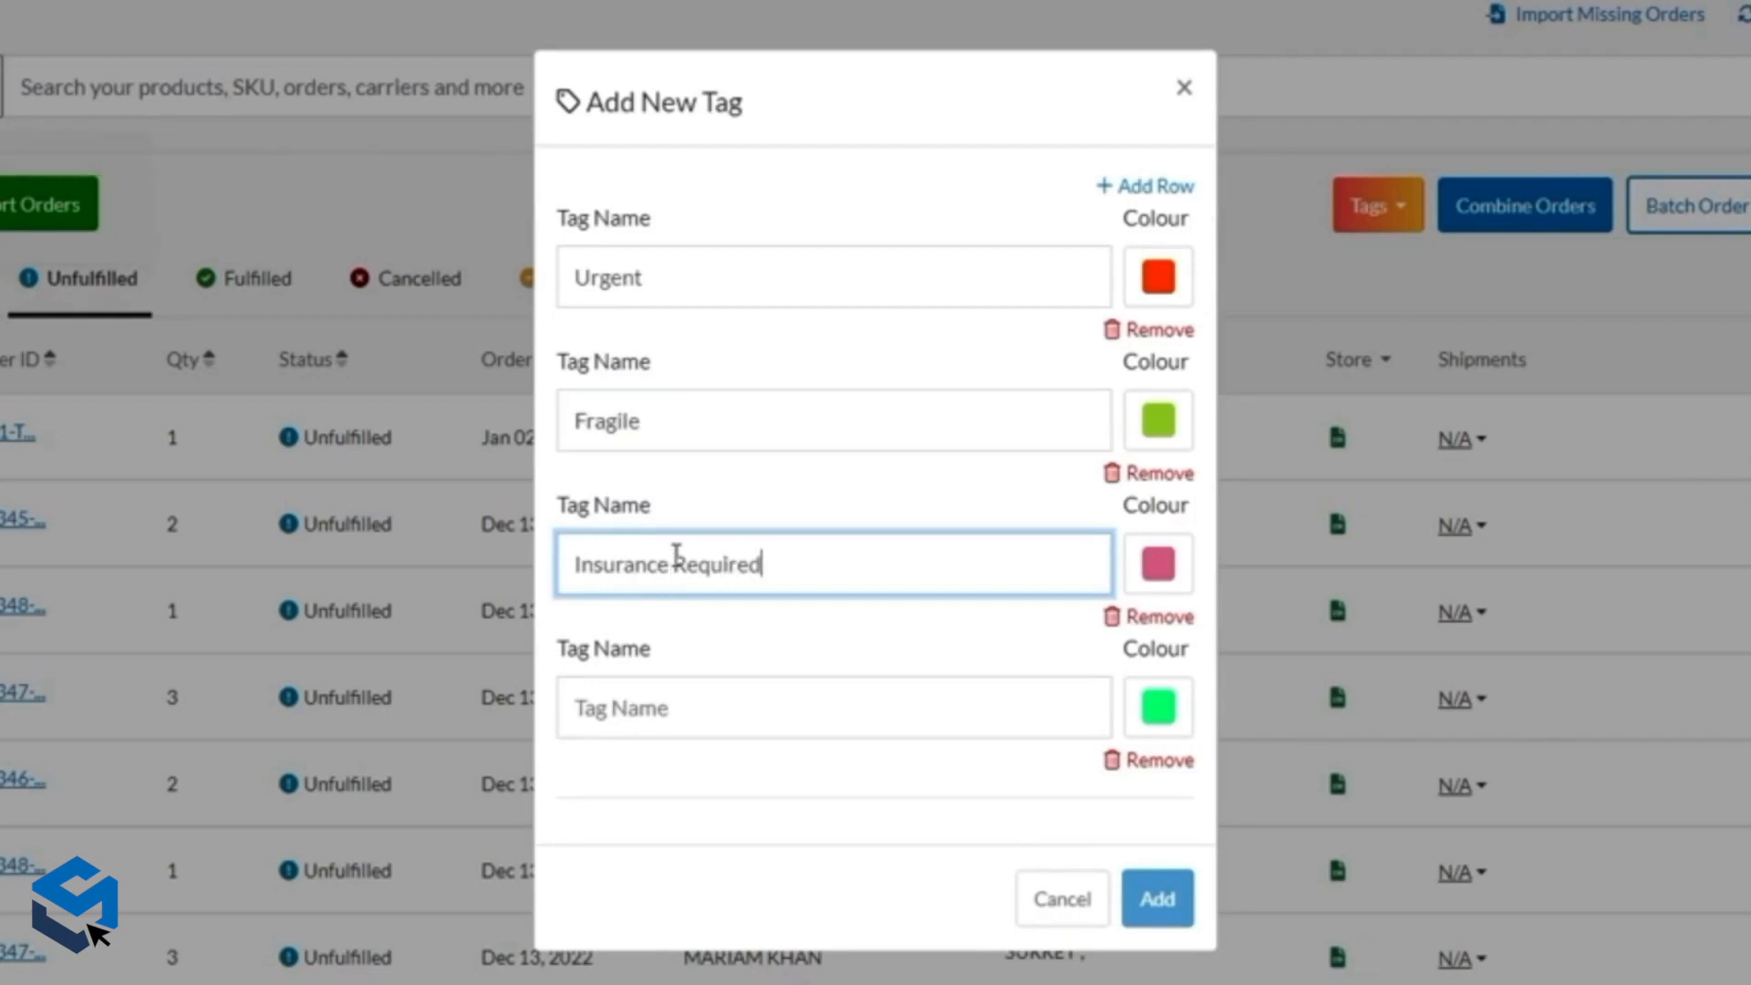
left_click(652, 725)
type("Miscellaneous")
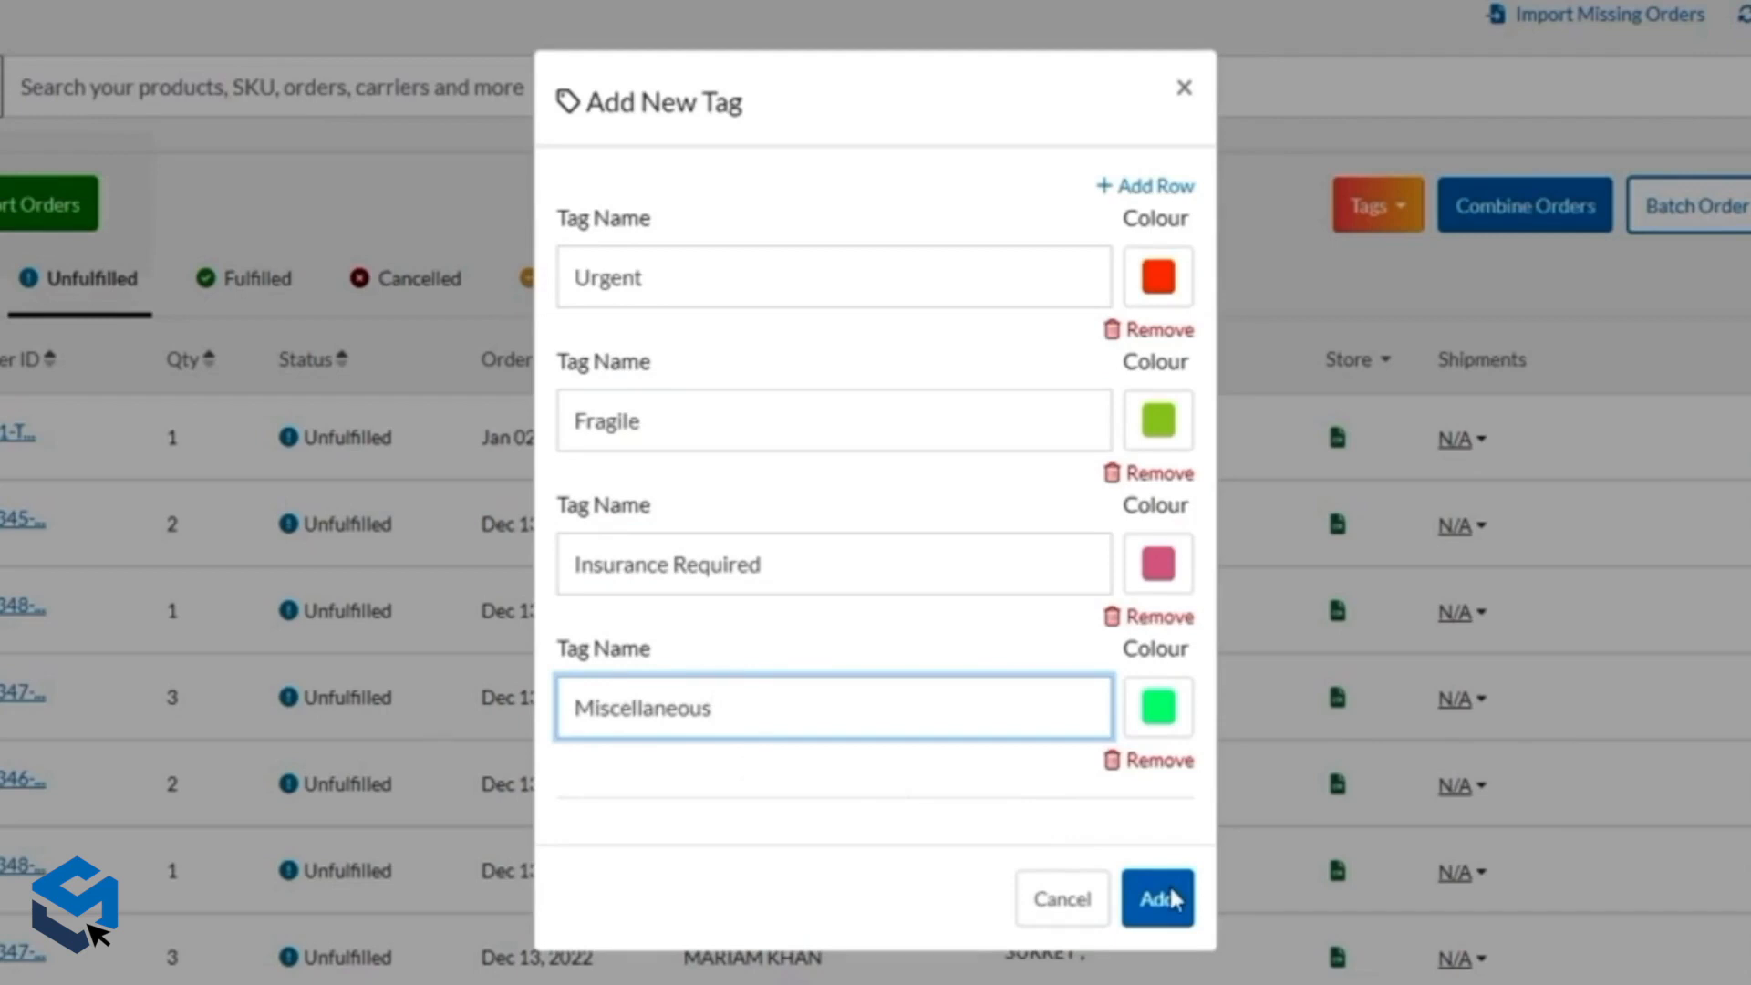
left_click(1174, 915)
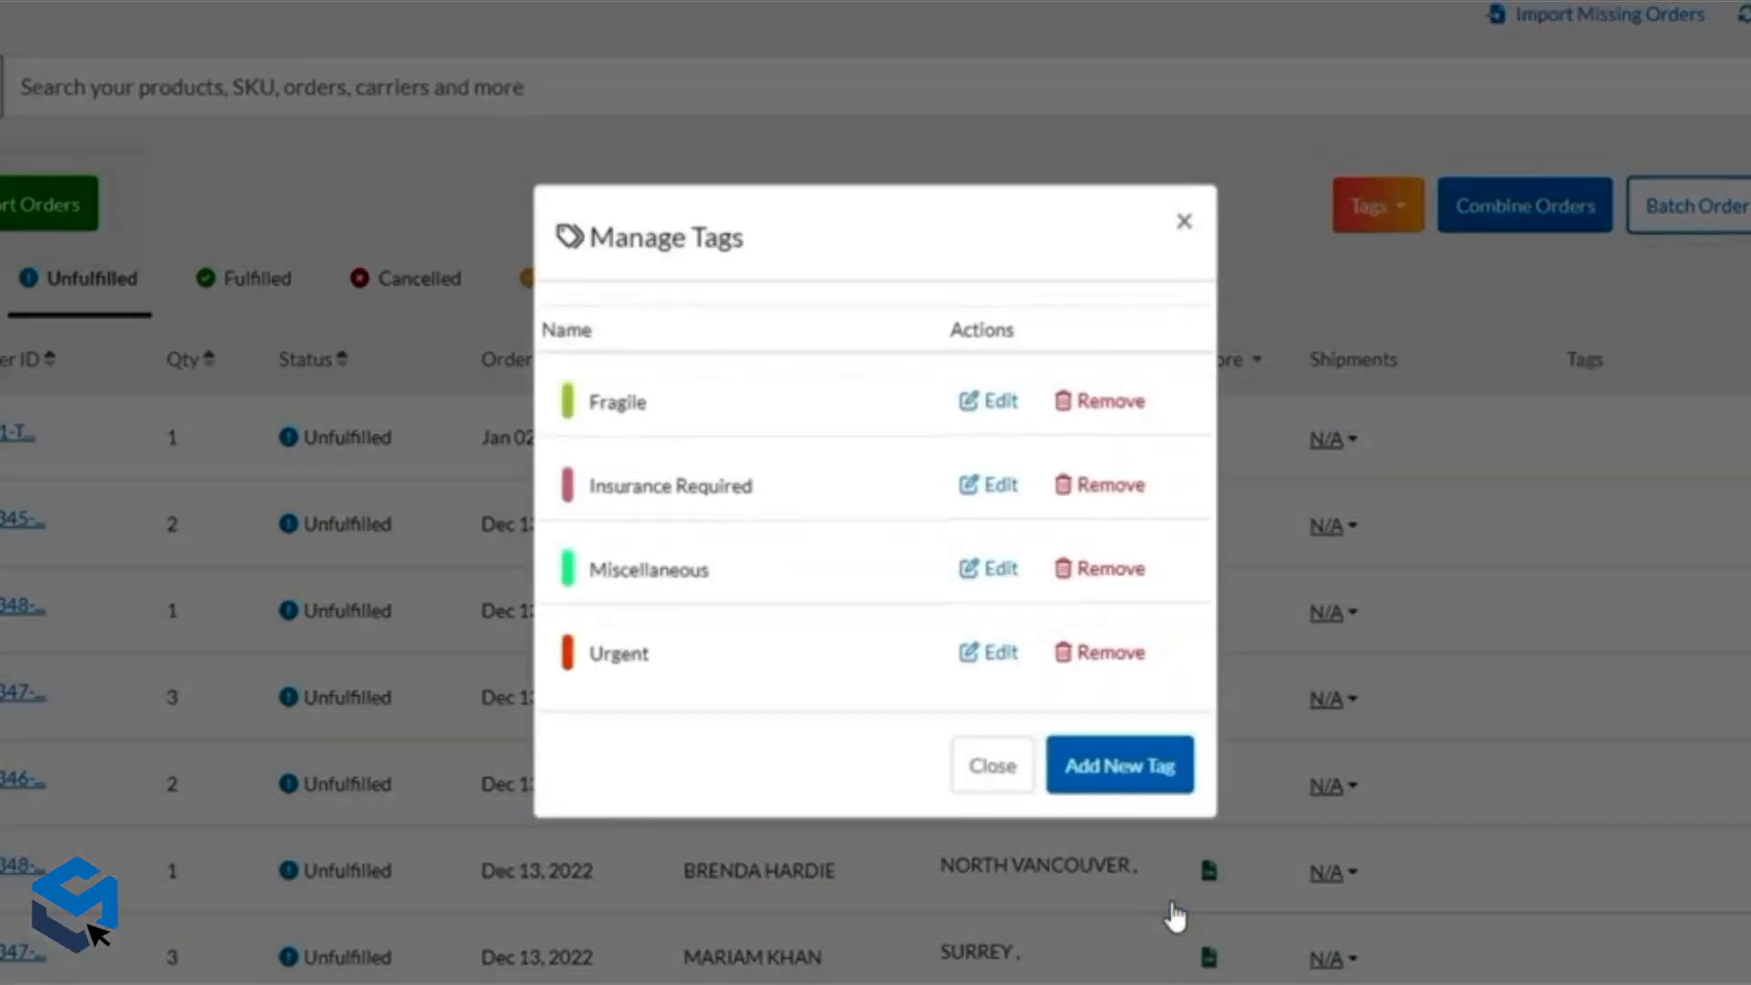
left_click(1176, 923)
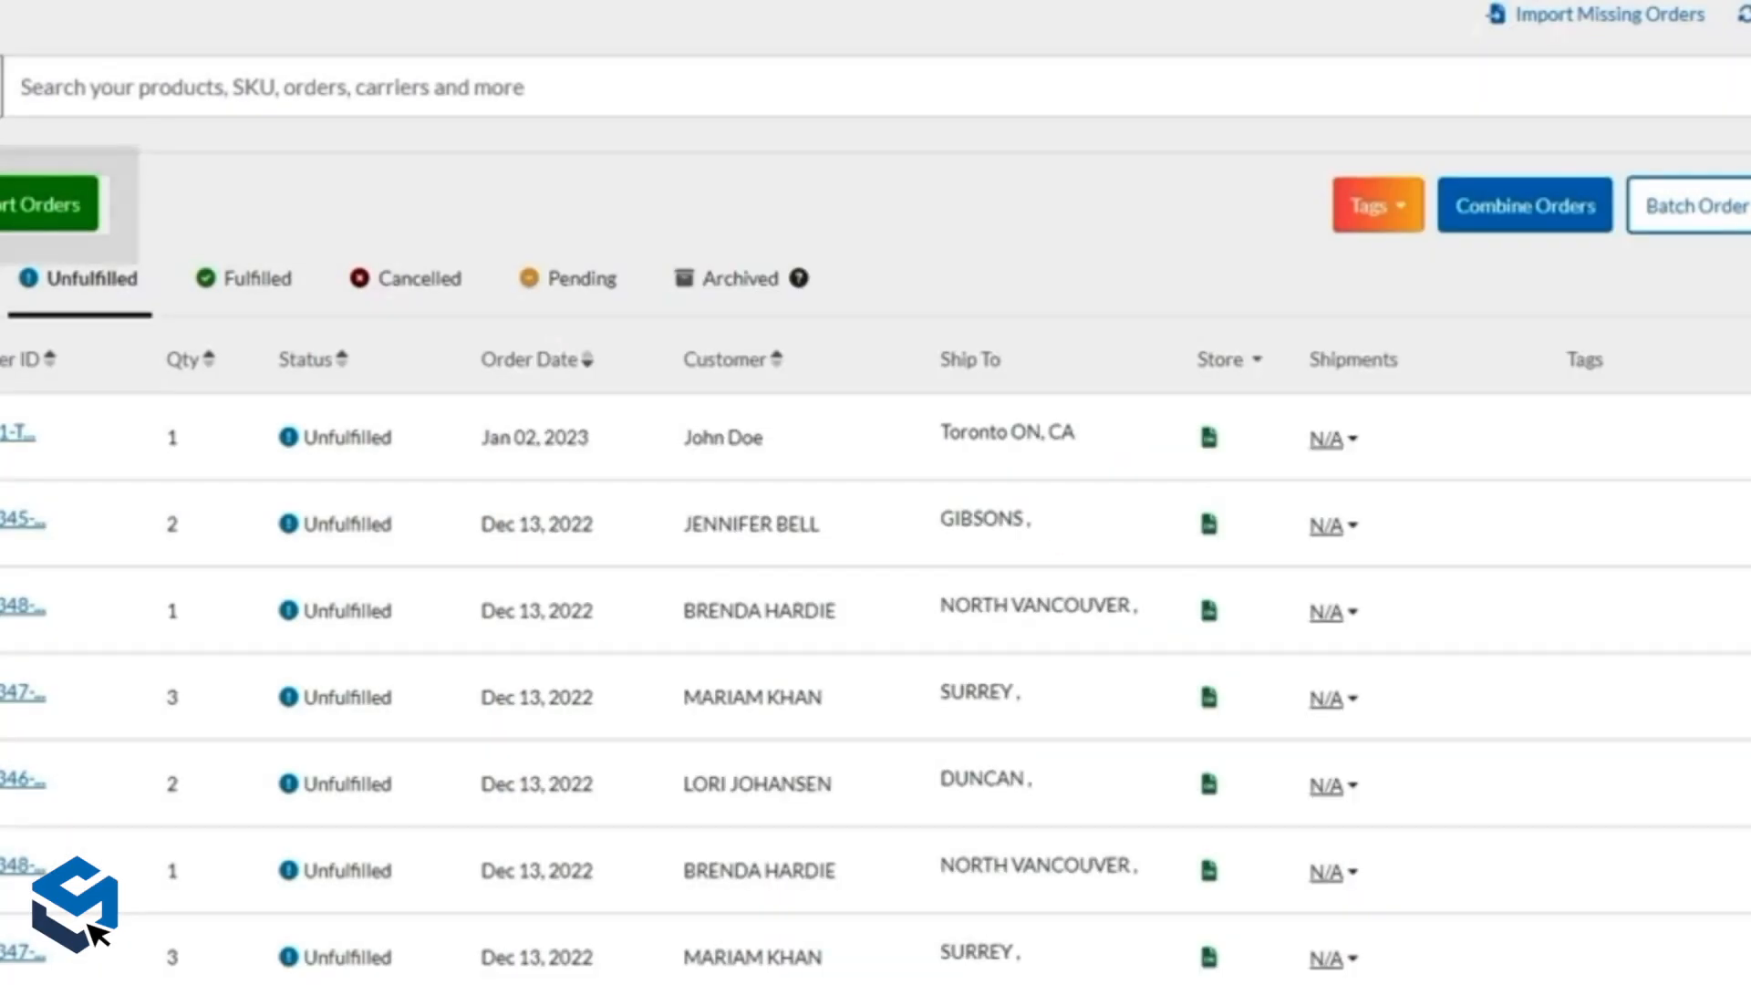
Remove the Miscellaneous tag in the tag manager, confirming with the word "remove".
left_click(1384, 217)
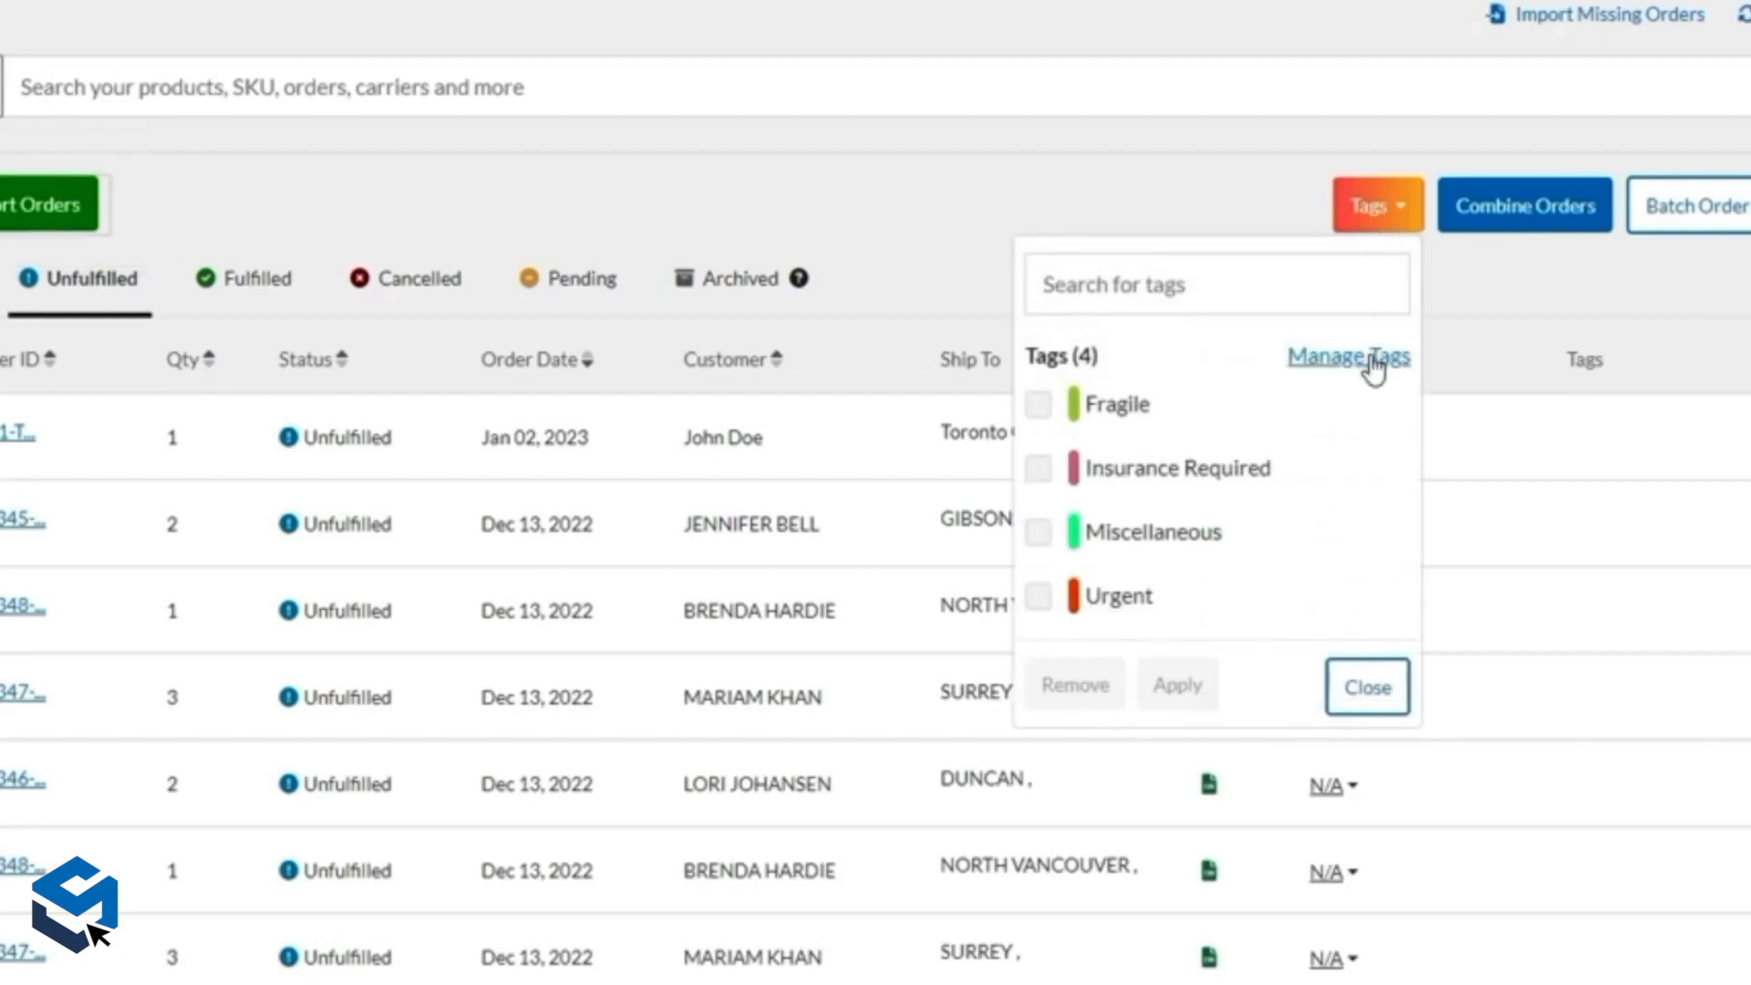
left_click(1373, 360)
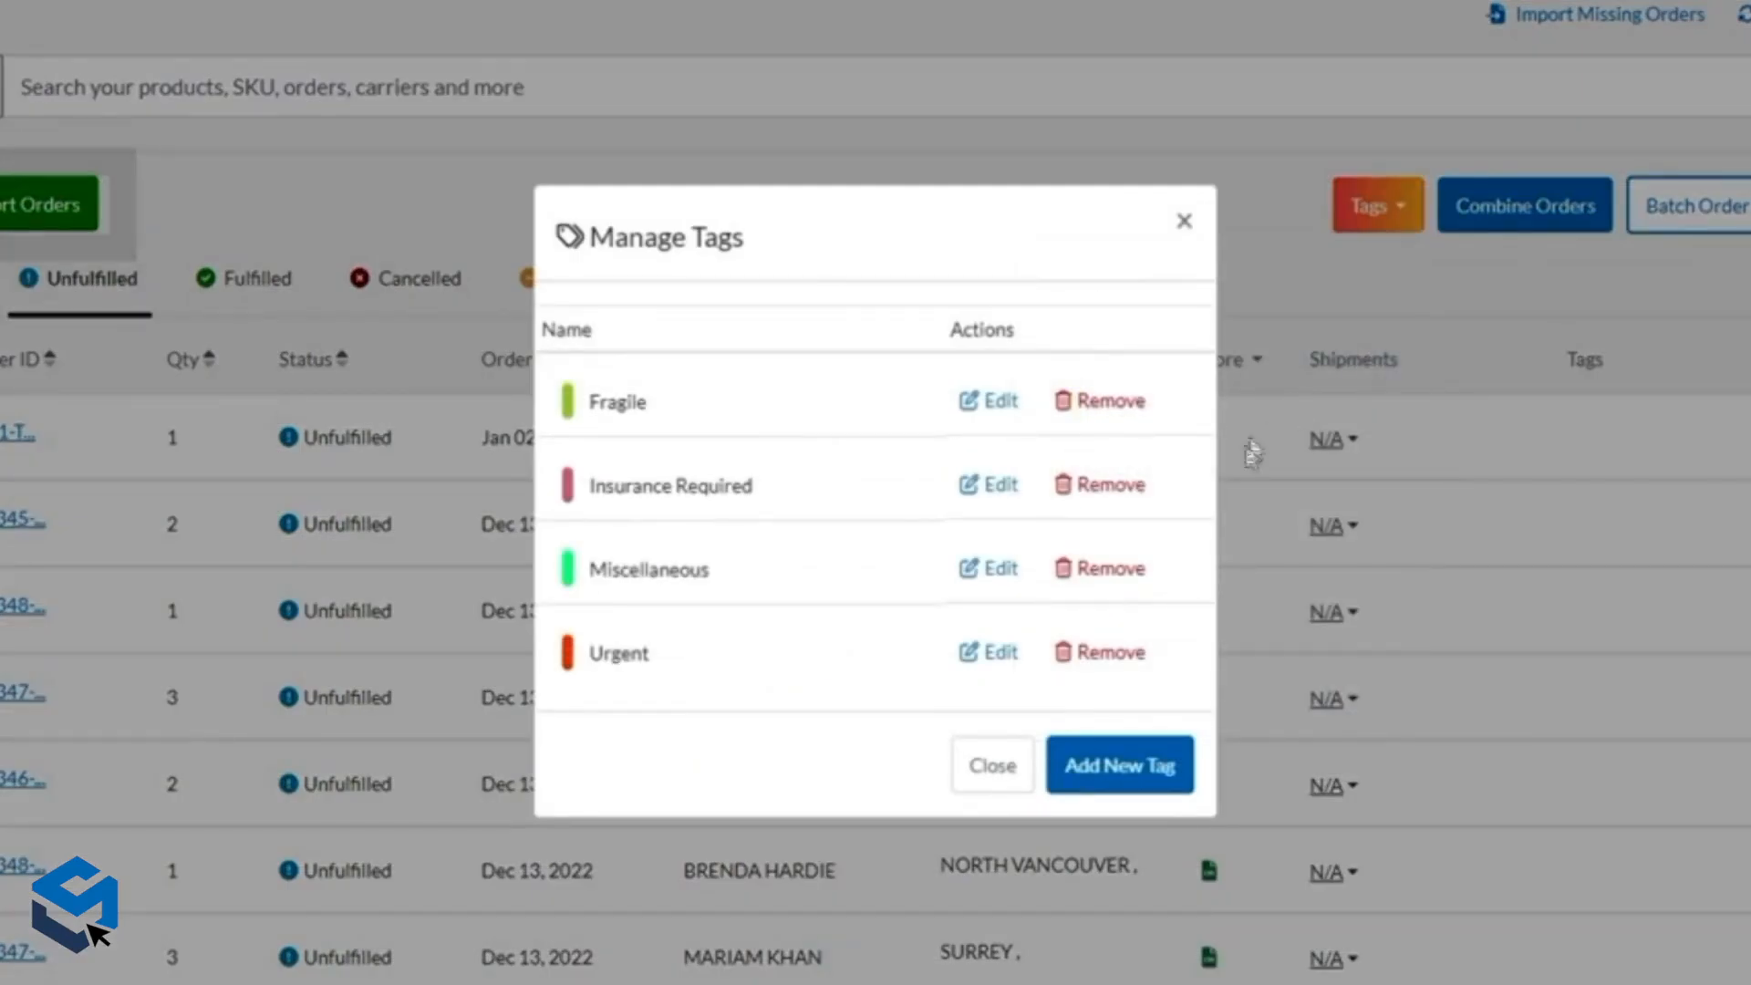
left_click(1118, 570)
left_click(989, 599)
type("remove")
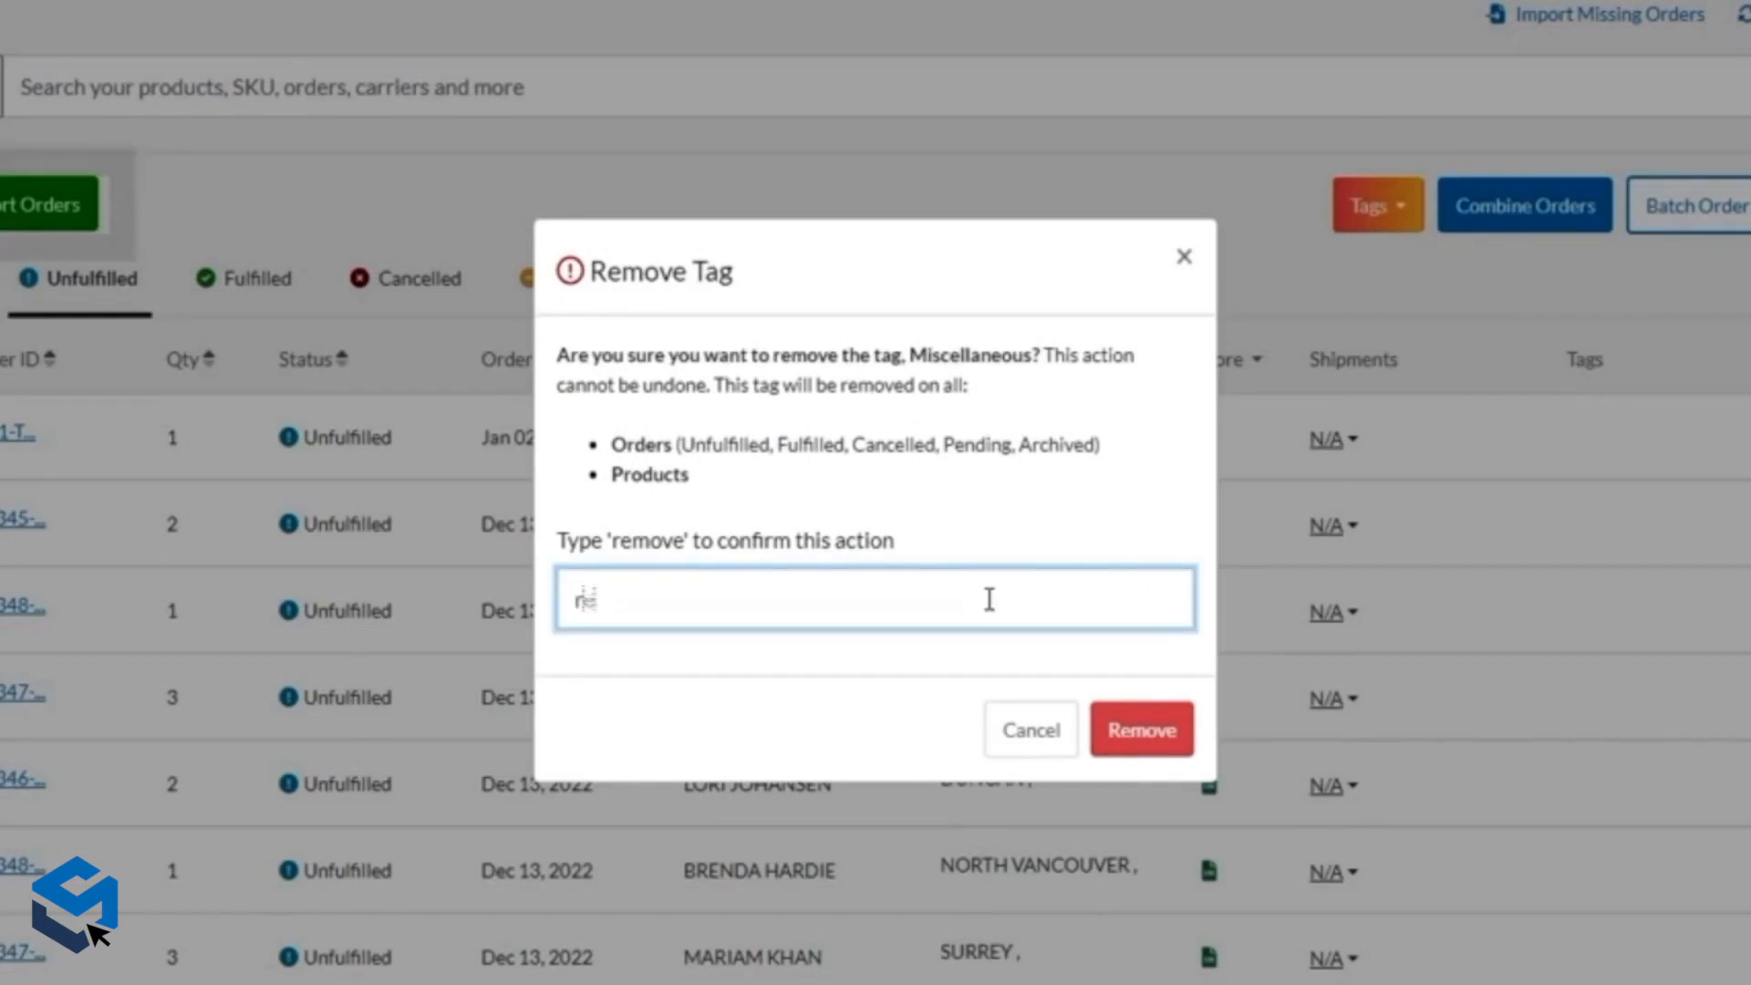
left_click(1175, 732)
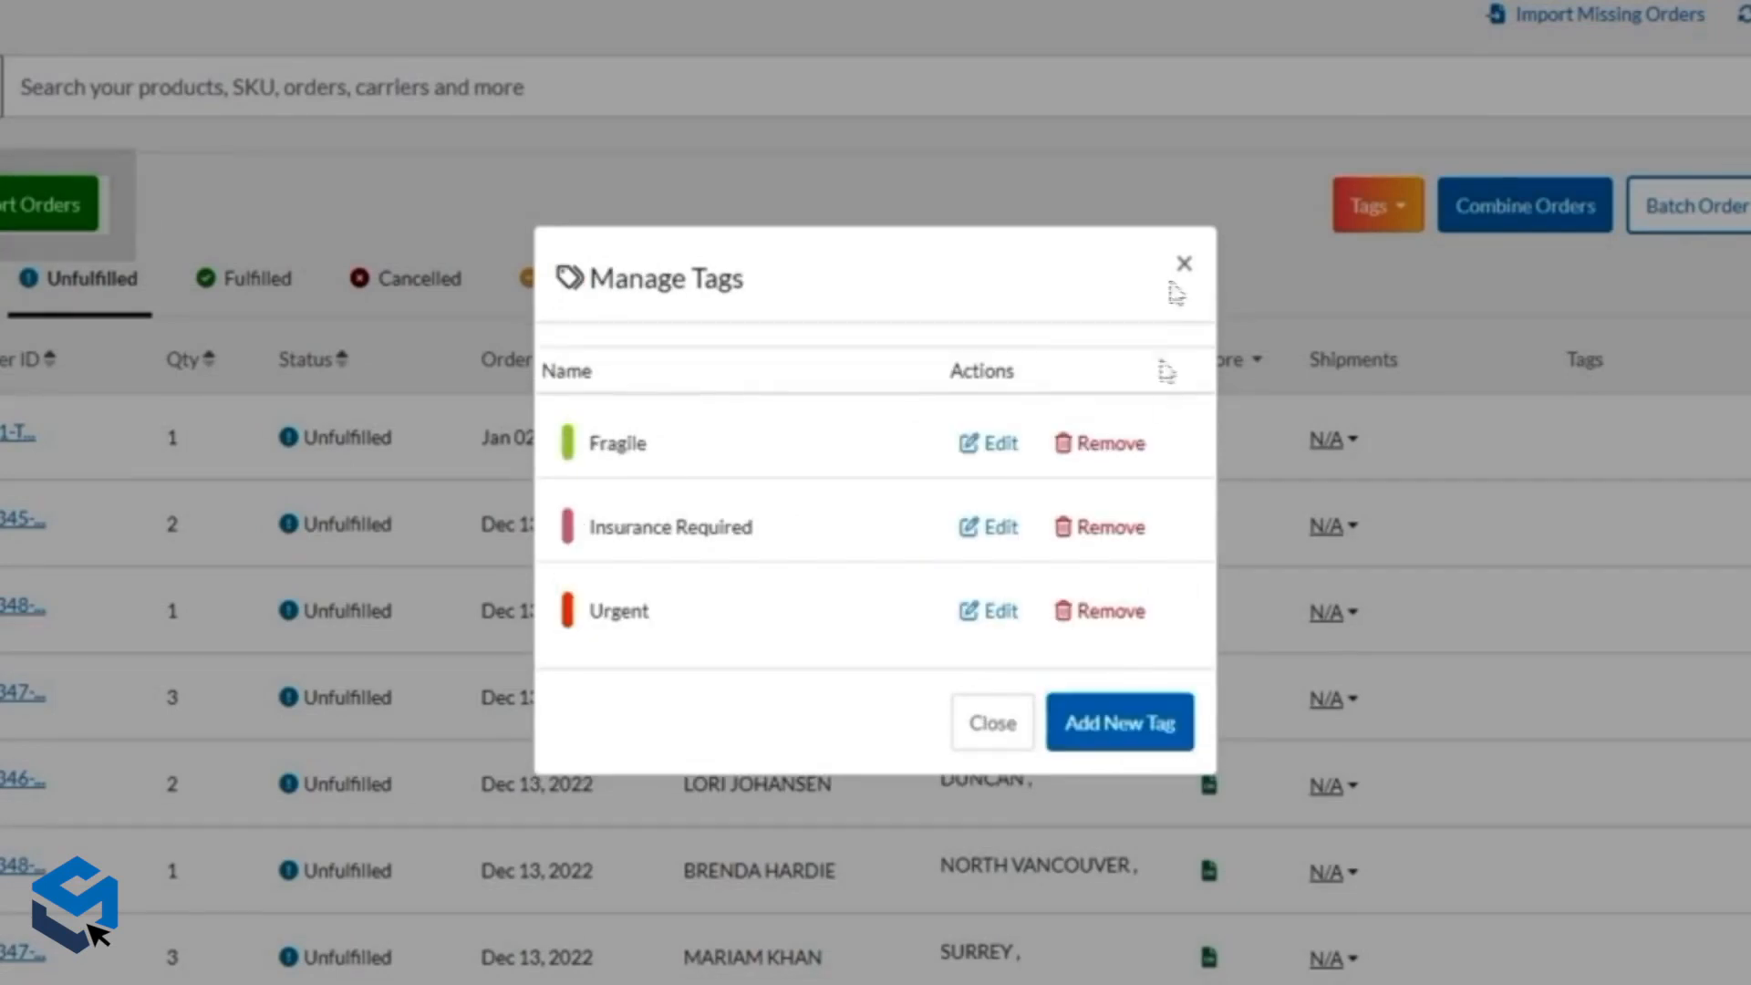
Rename the Urgent tag as Urgent!!!!! and update it.
left_click(1001, 616)
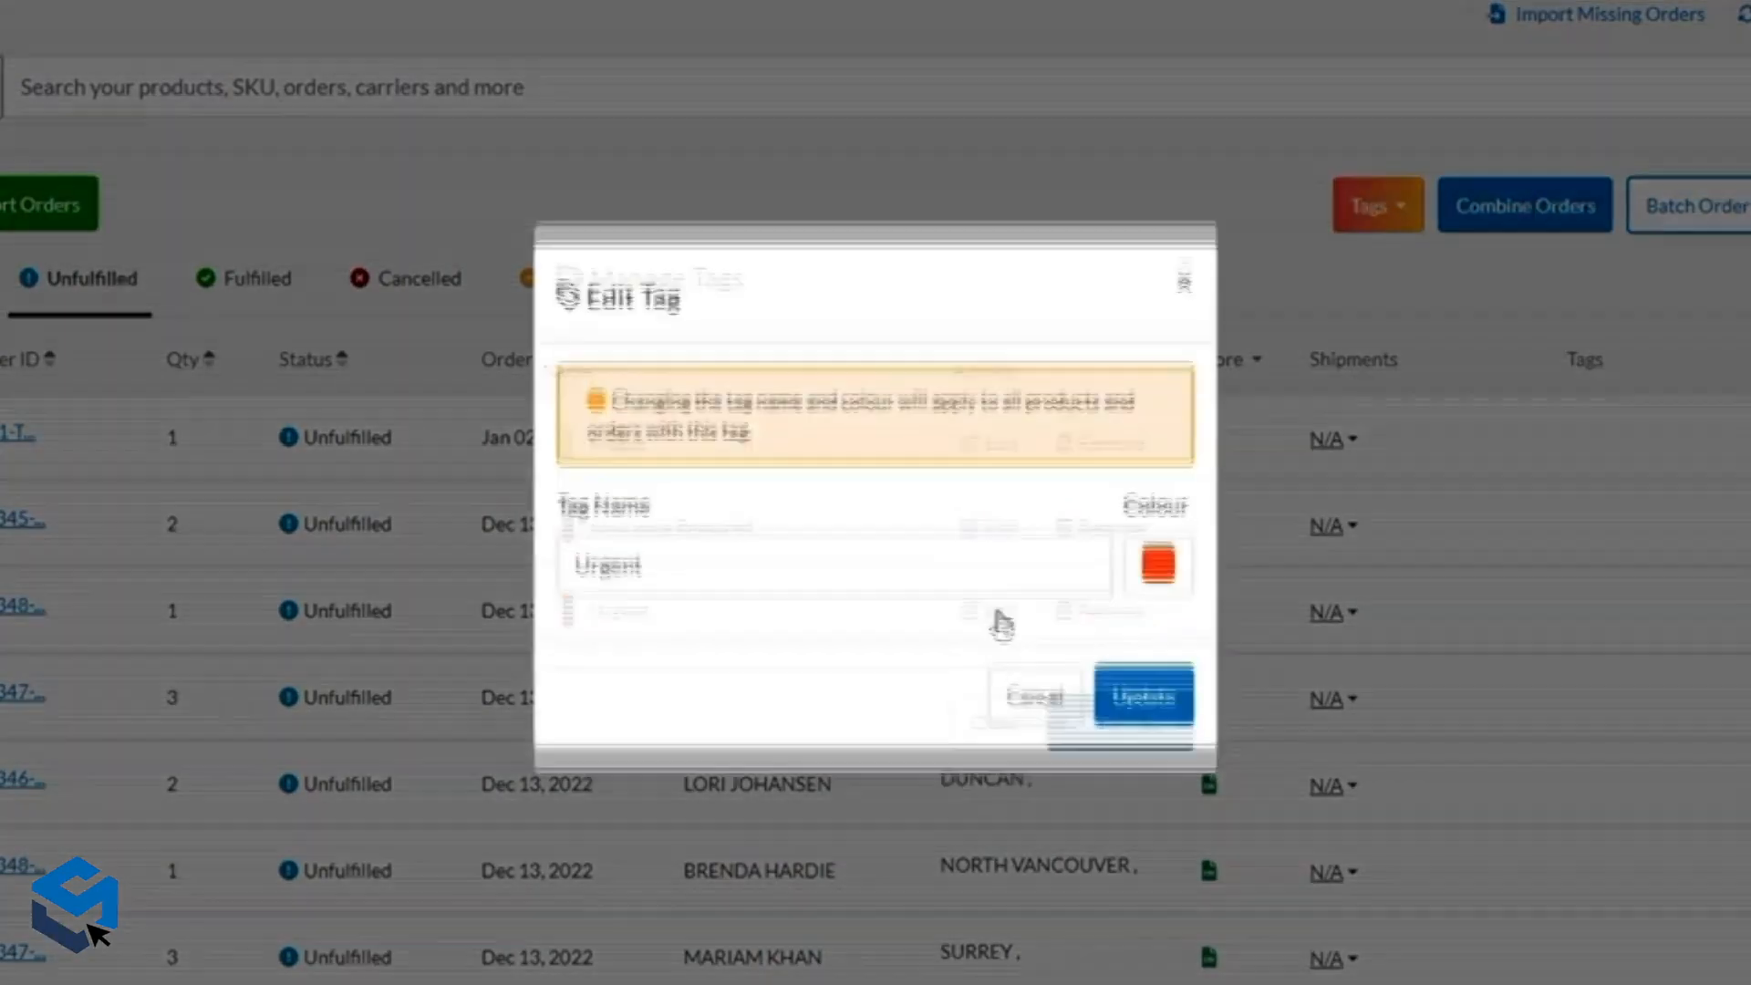
left_click(747, 576)
type("!!!!!")
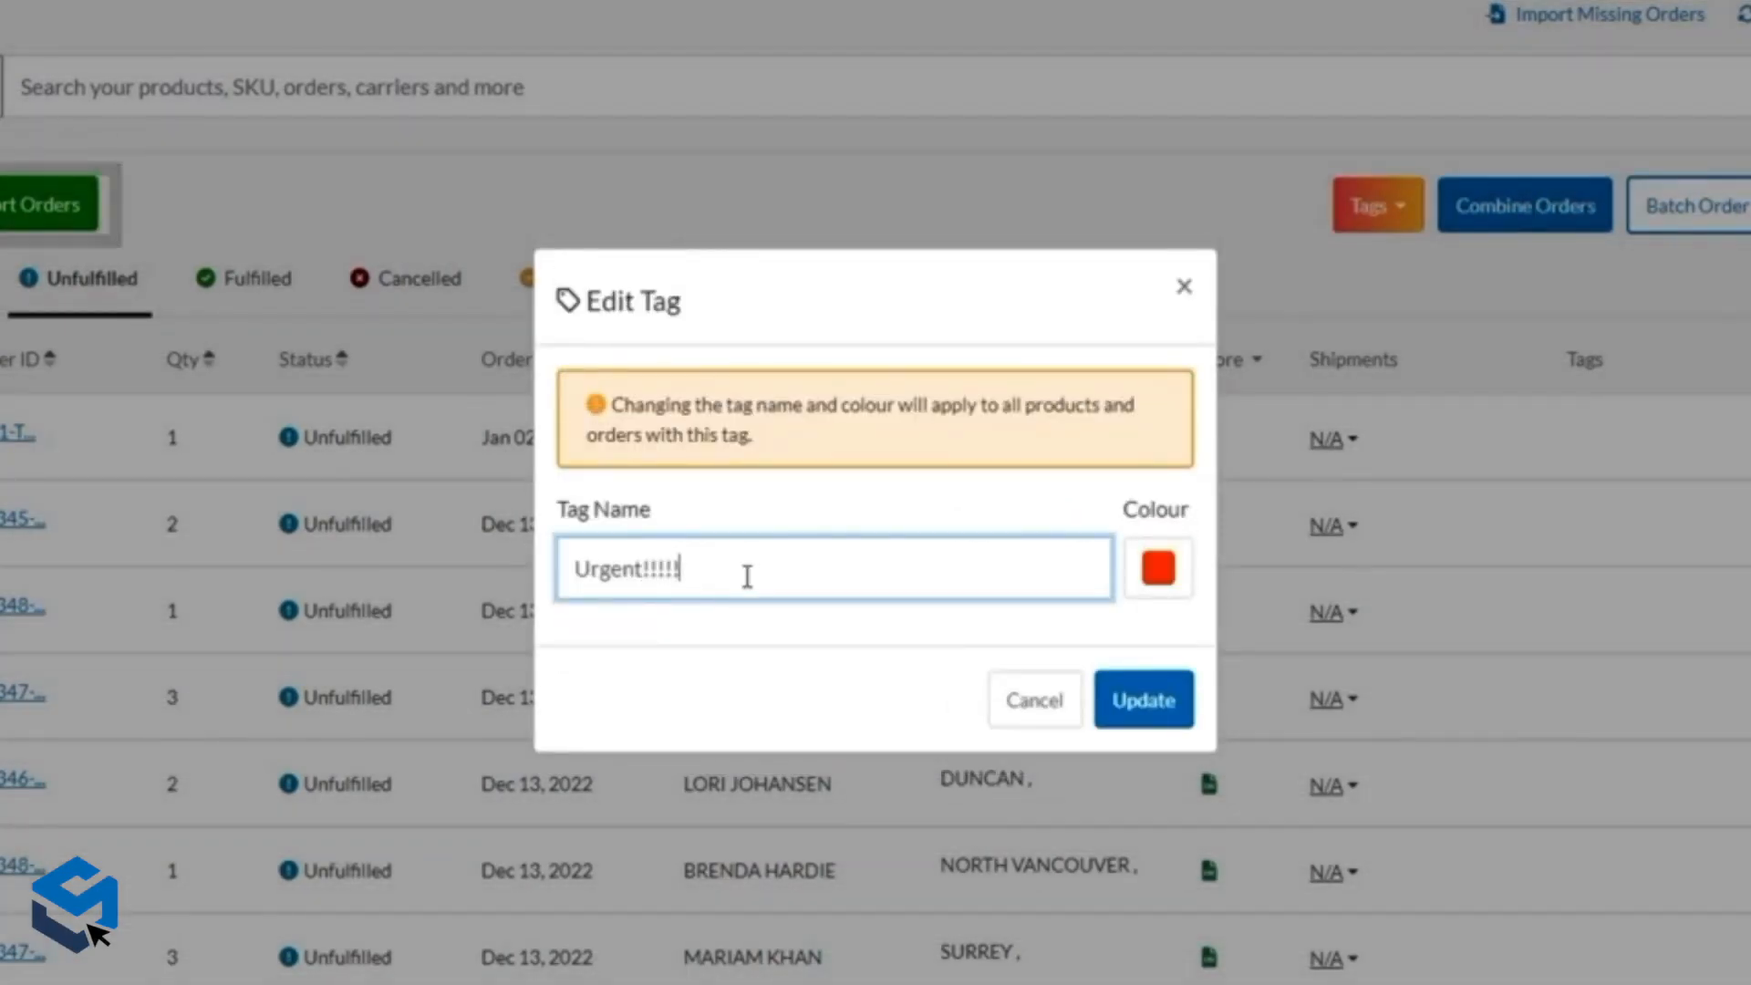
left_click(1157, 700)
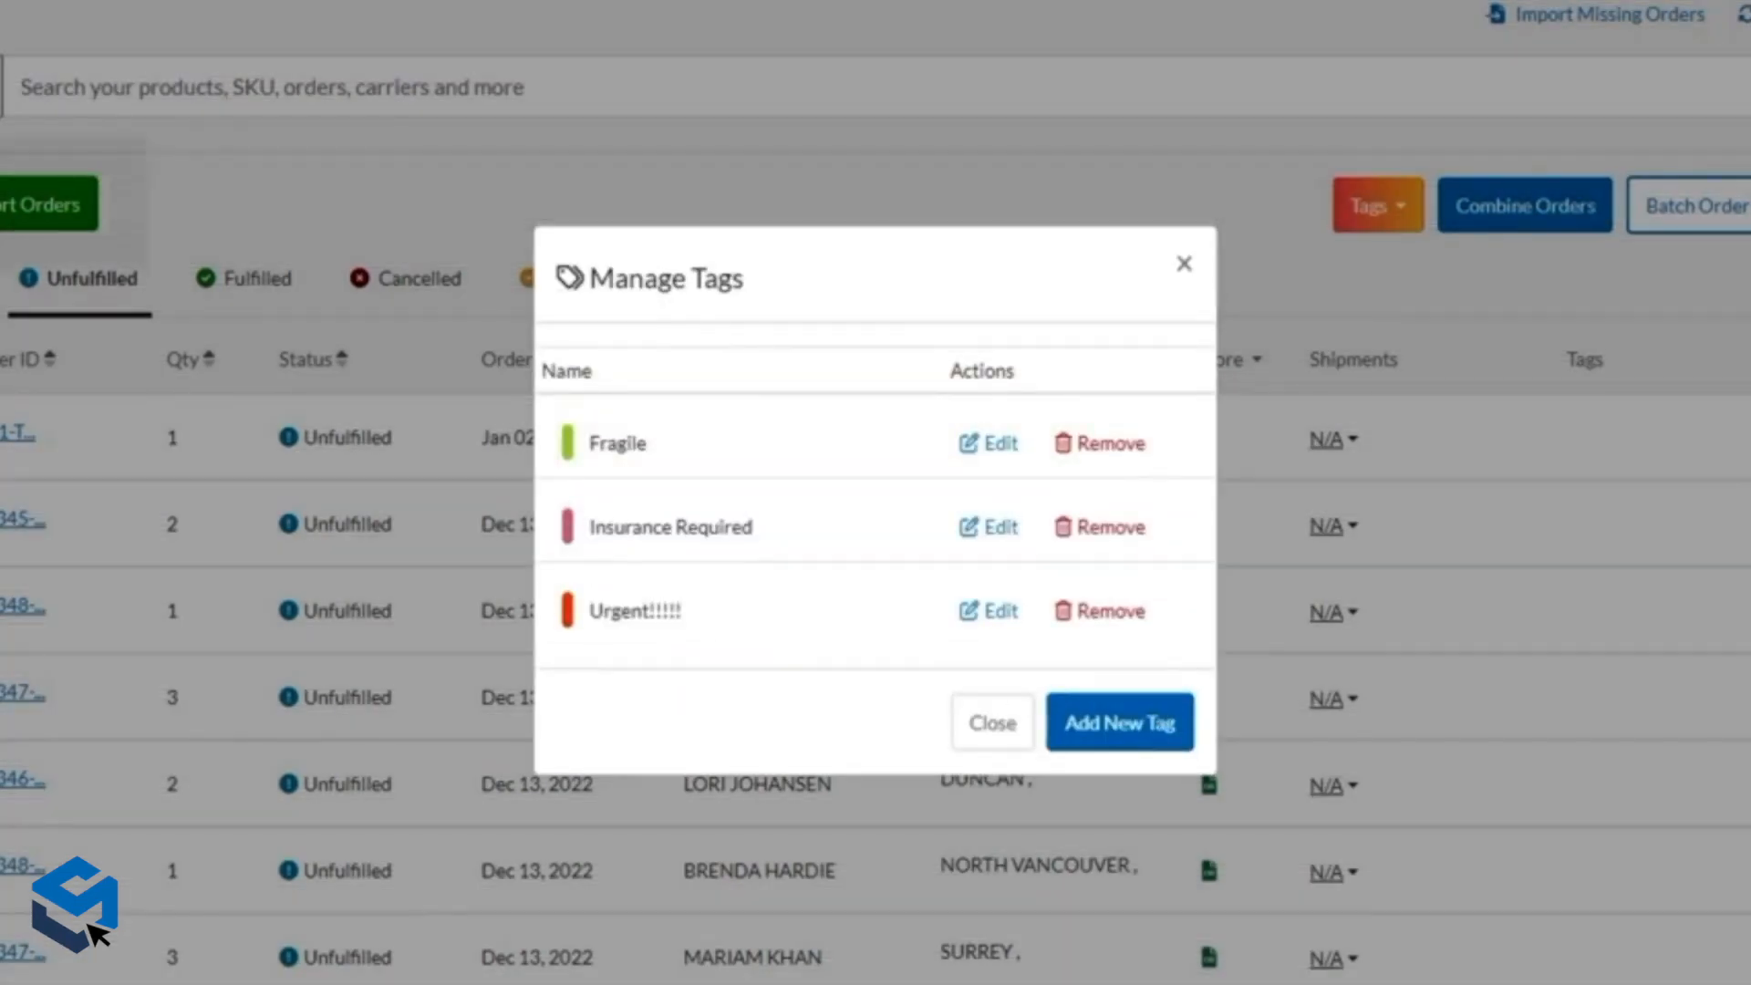
Add a new tag named Misc in its default red colour and close the tag manager.
left_click(1120, 723)
left_click(881, 521)
type("Misc")
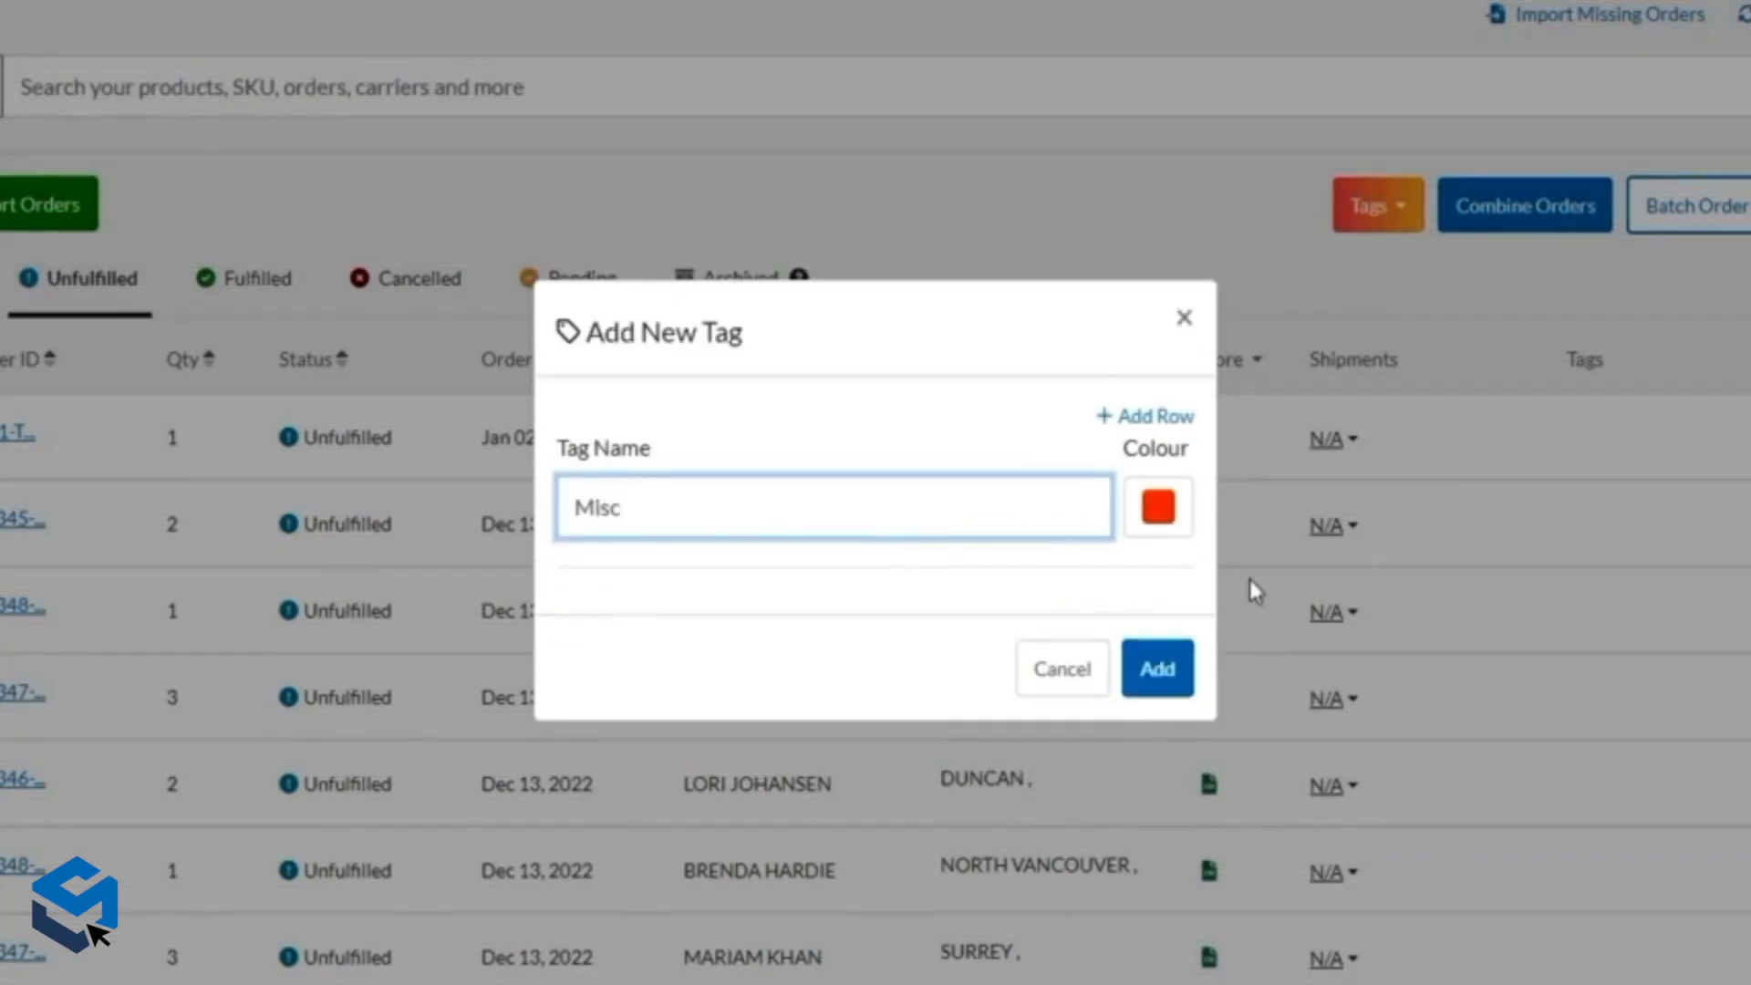
left_click(1147, 684)
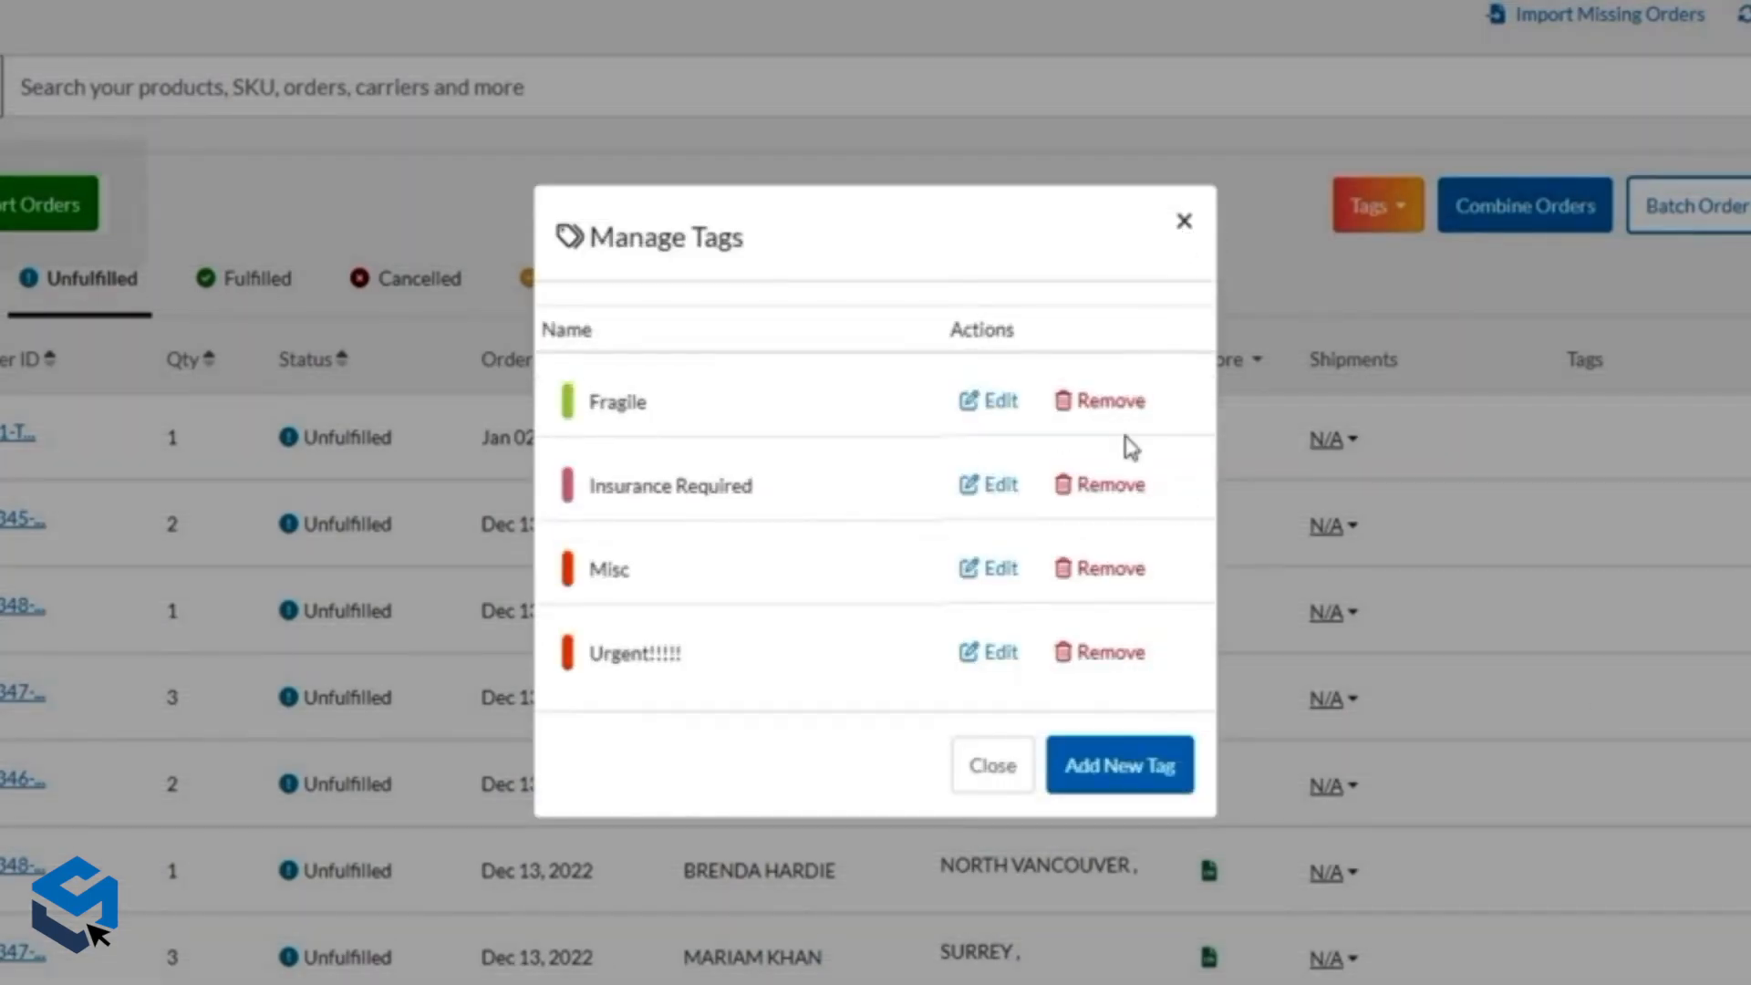
left_click(983, 755)
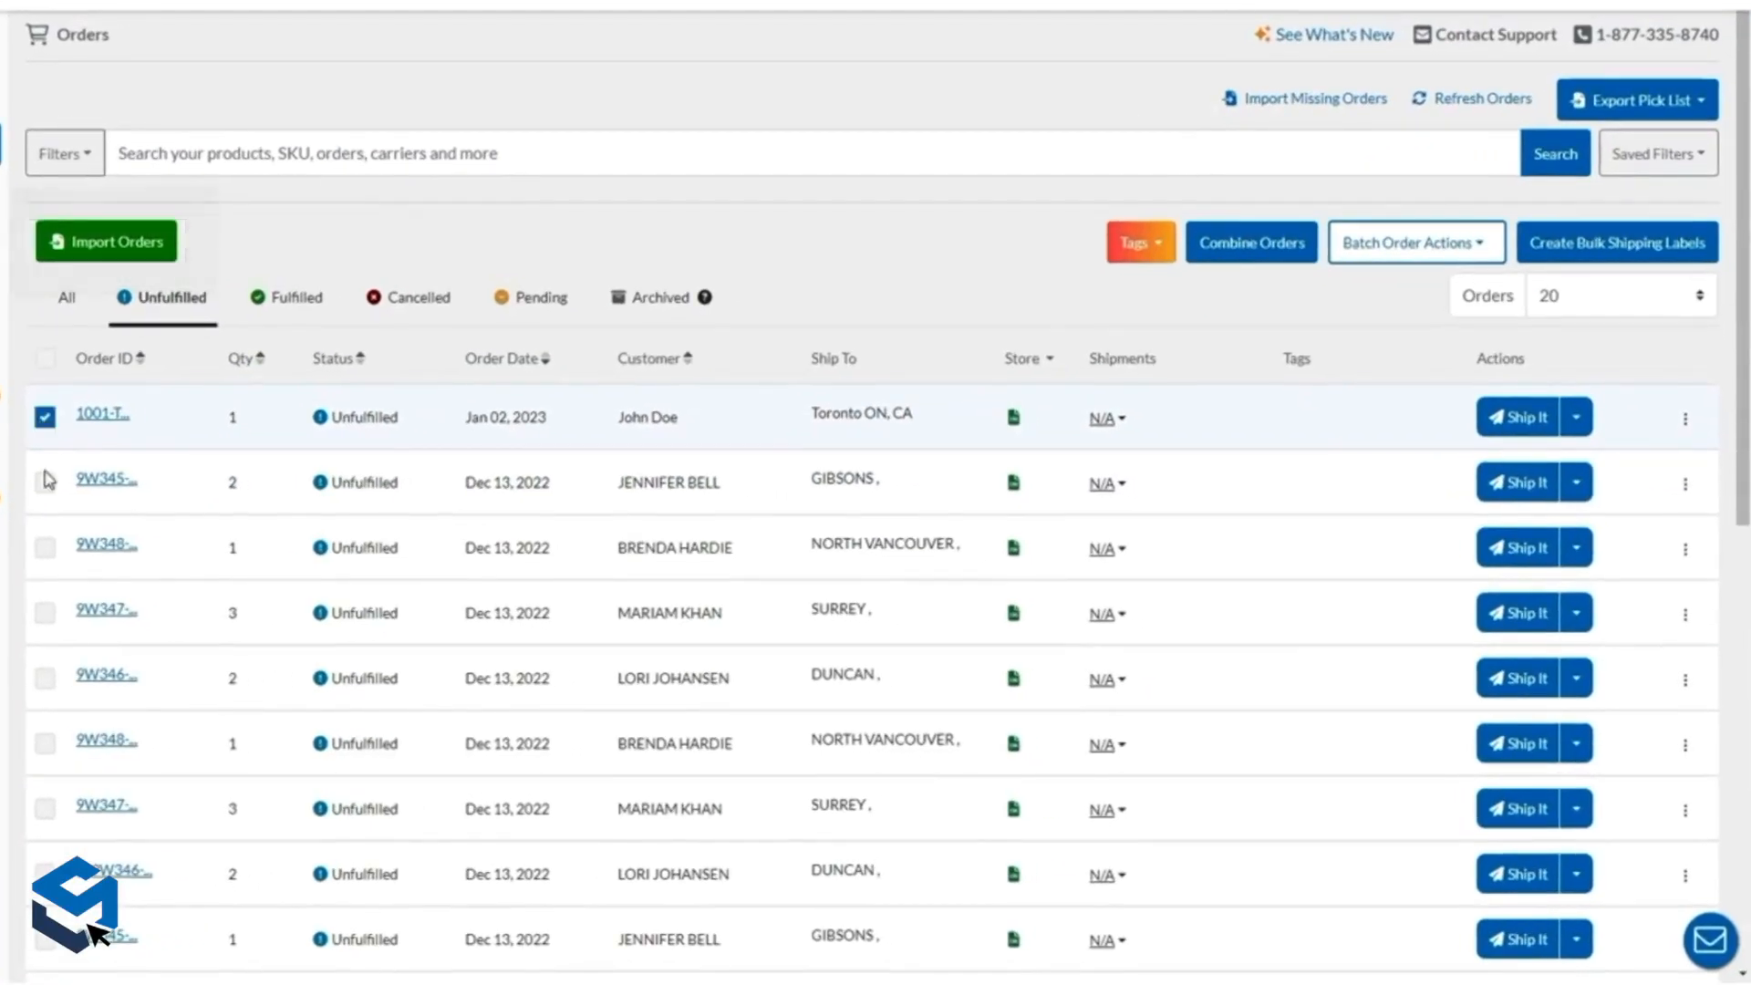
Apply the Fragile and Insurance Required tags to the unfulfilled order dated Jan 02, 2023.
left_click(47, 483)
left_click(1153, 248)
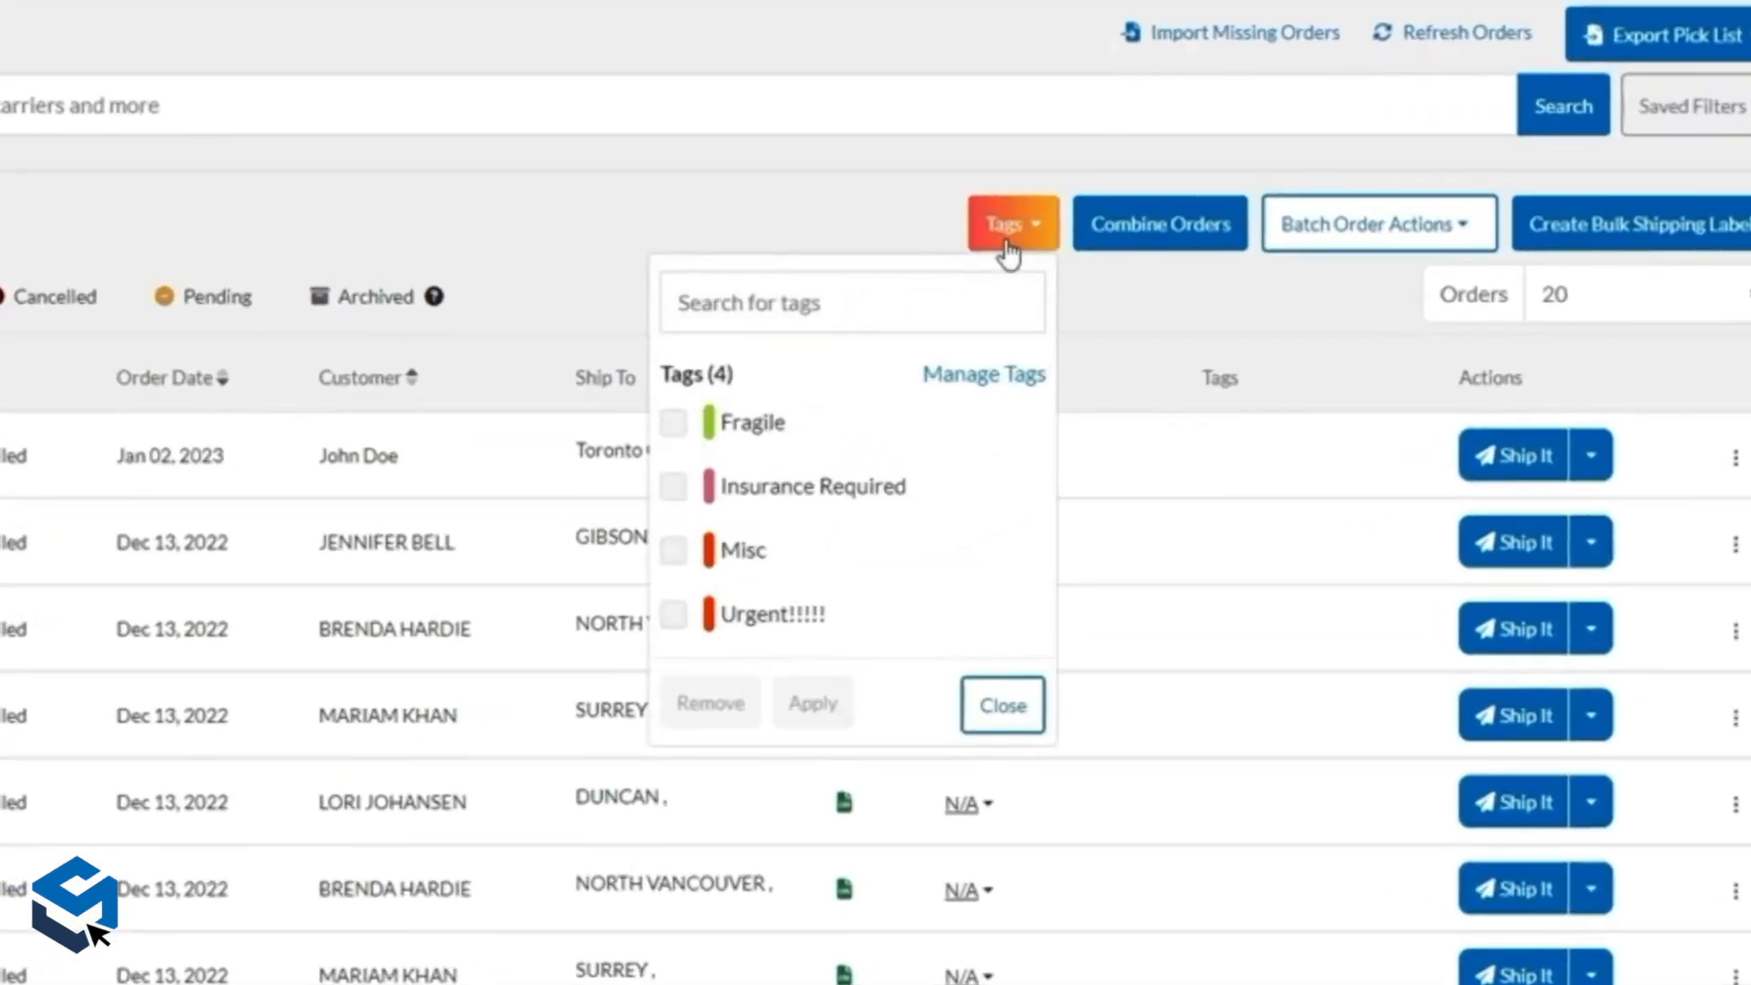
left_click(675, 424)
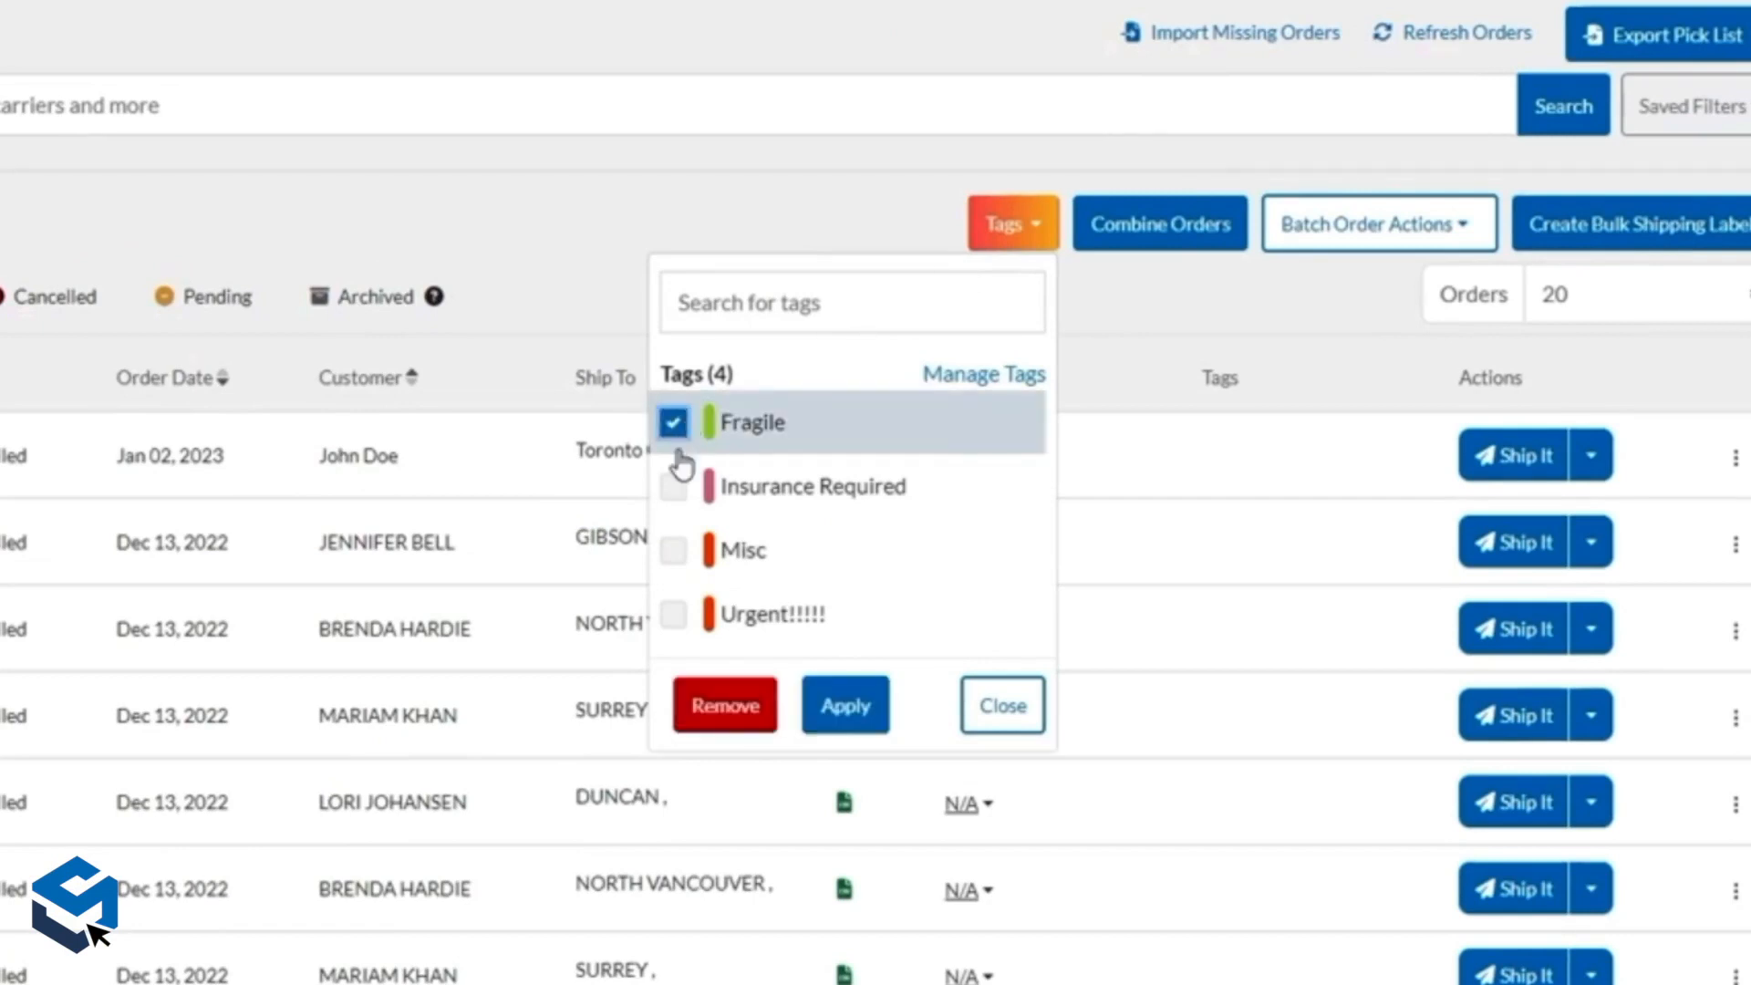
left_click(675, 486)
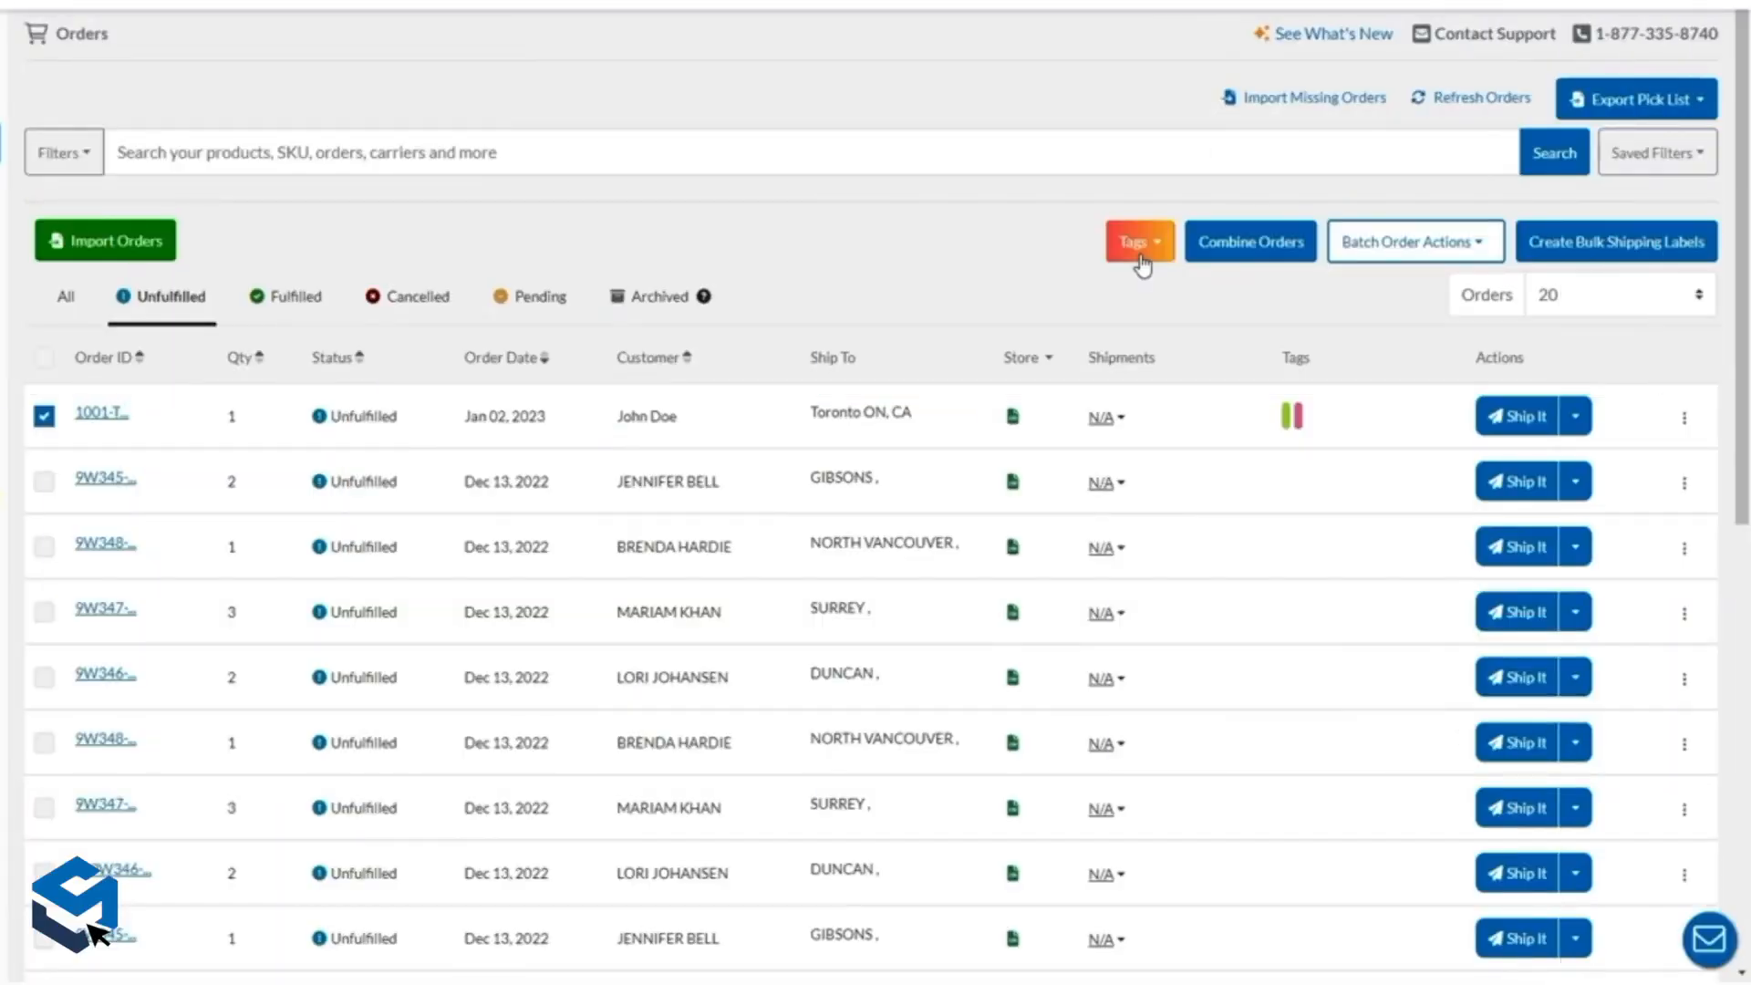
Remove the Insurance Required tag from the order dated Jan 02, 2023.
left_click(1141, 255)
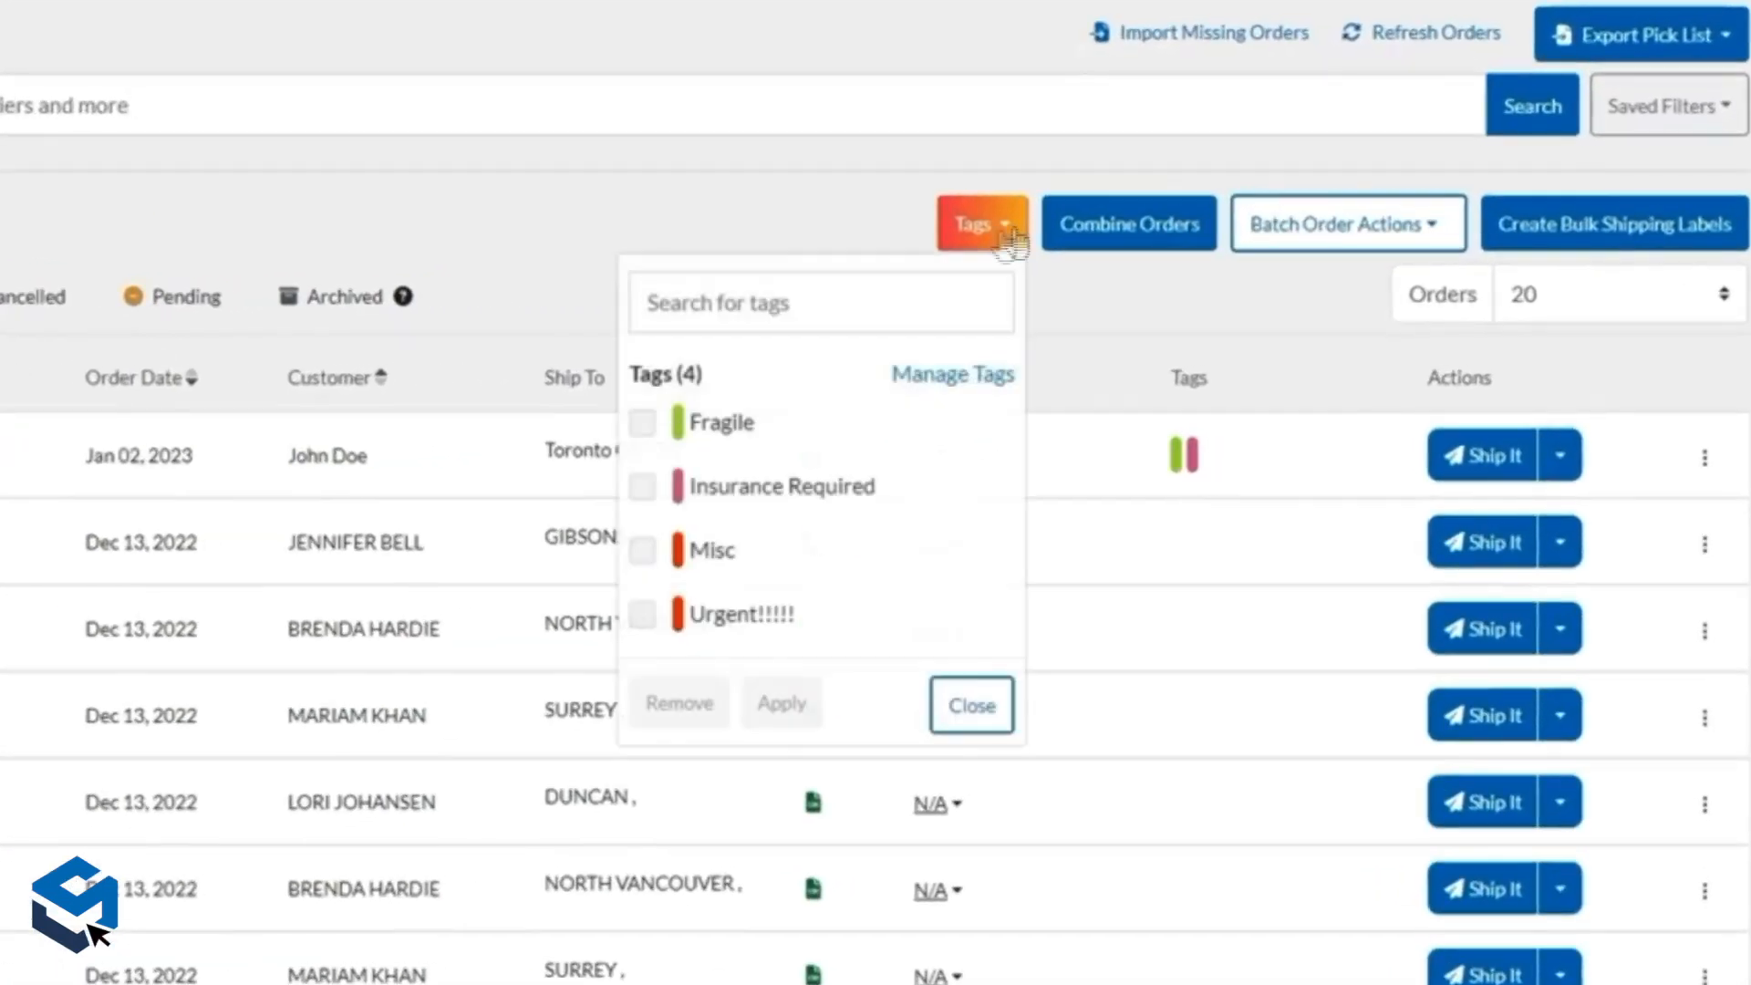
left_click(643, 552)
left_click(694, 705)
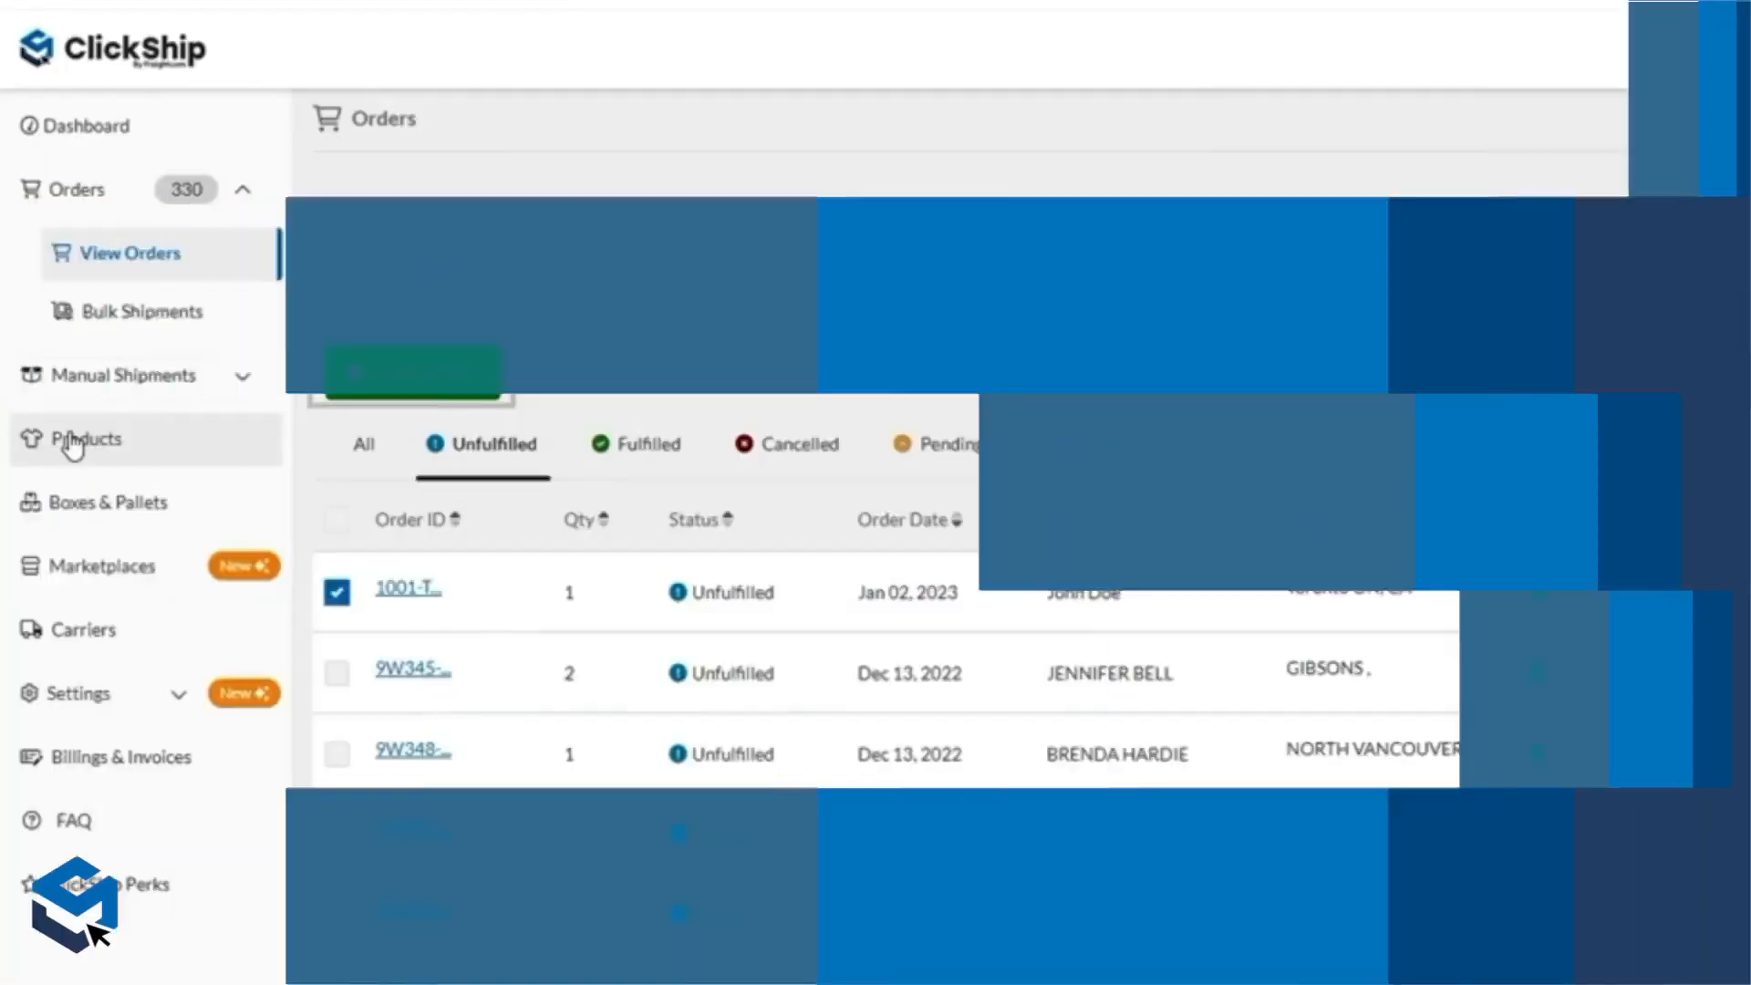
Apply the Fragile and Misc tags to the first Balloons lights inside product in the product list.
left_click(67, 441)
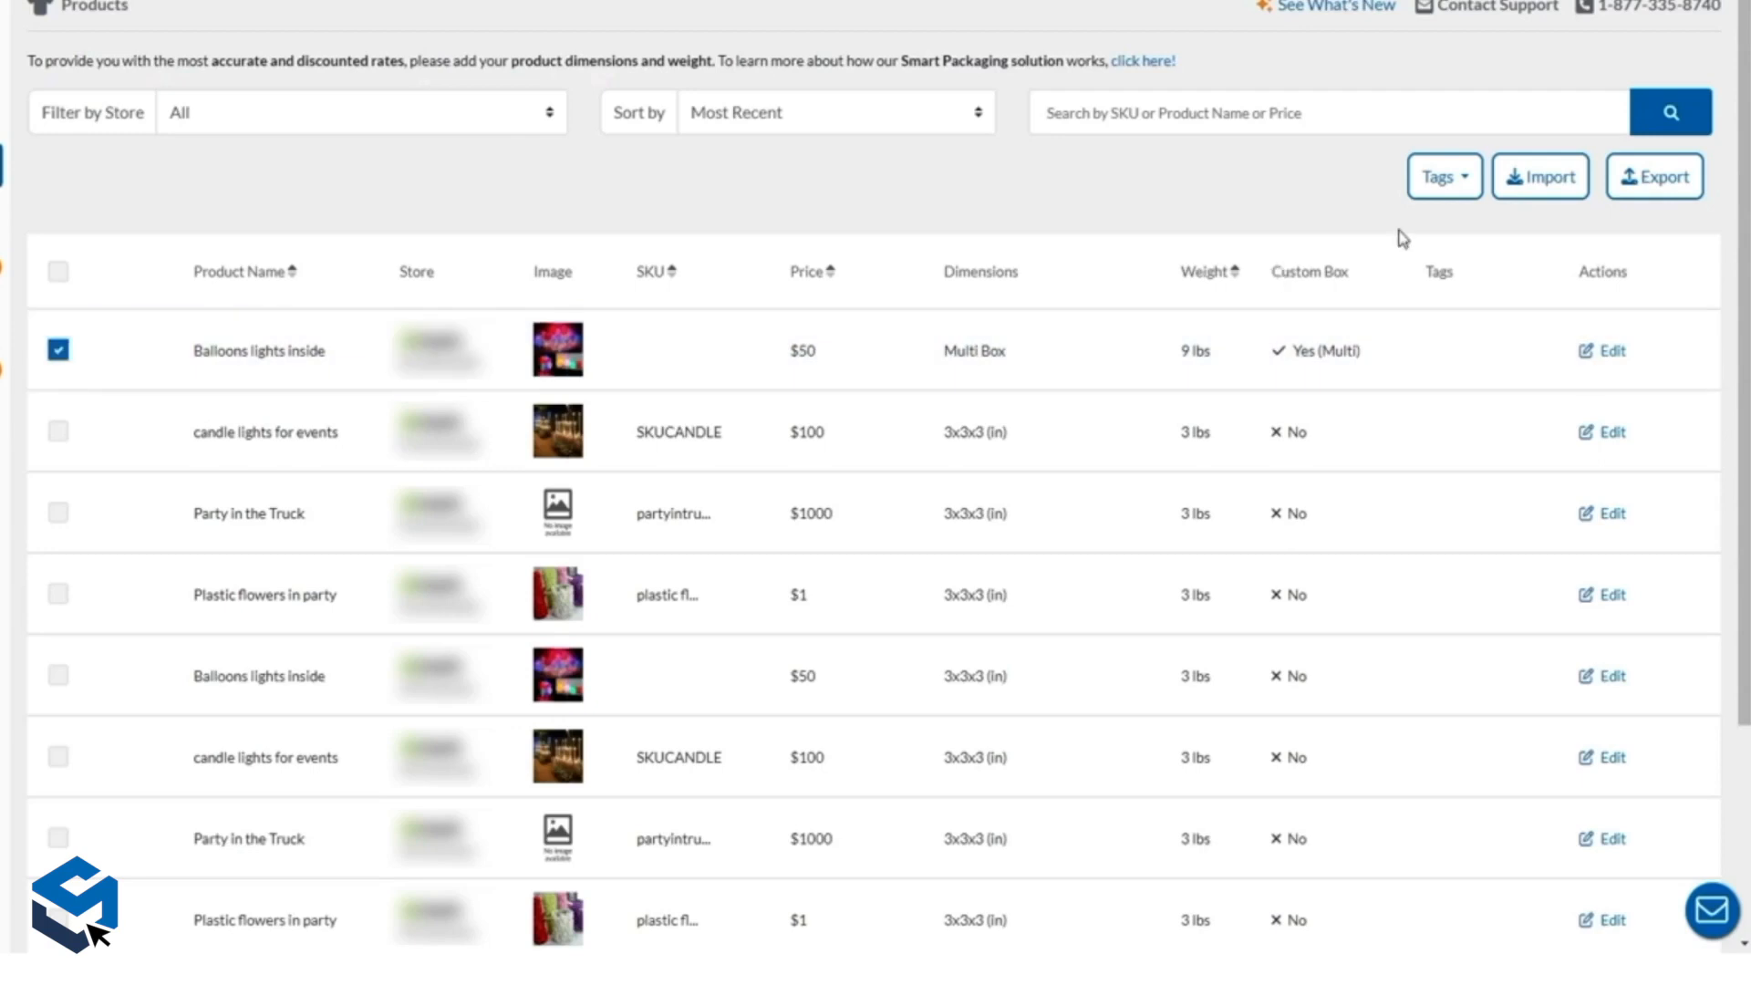
left_click(1464, 180)
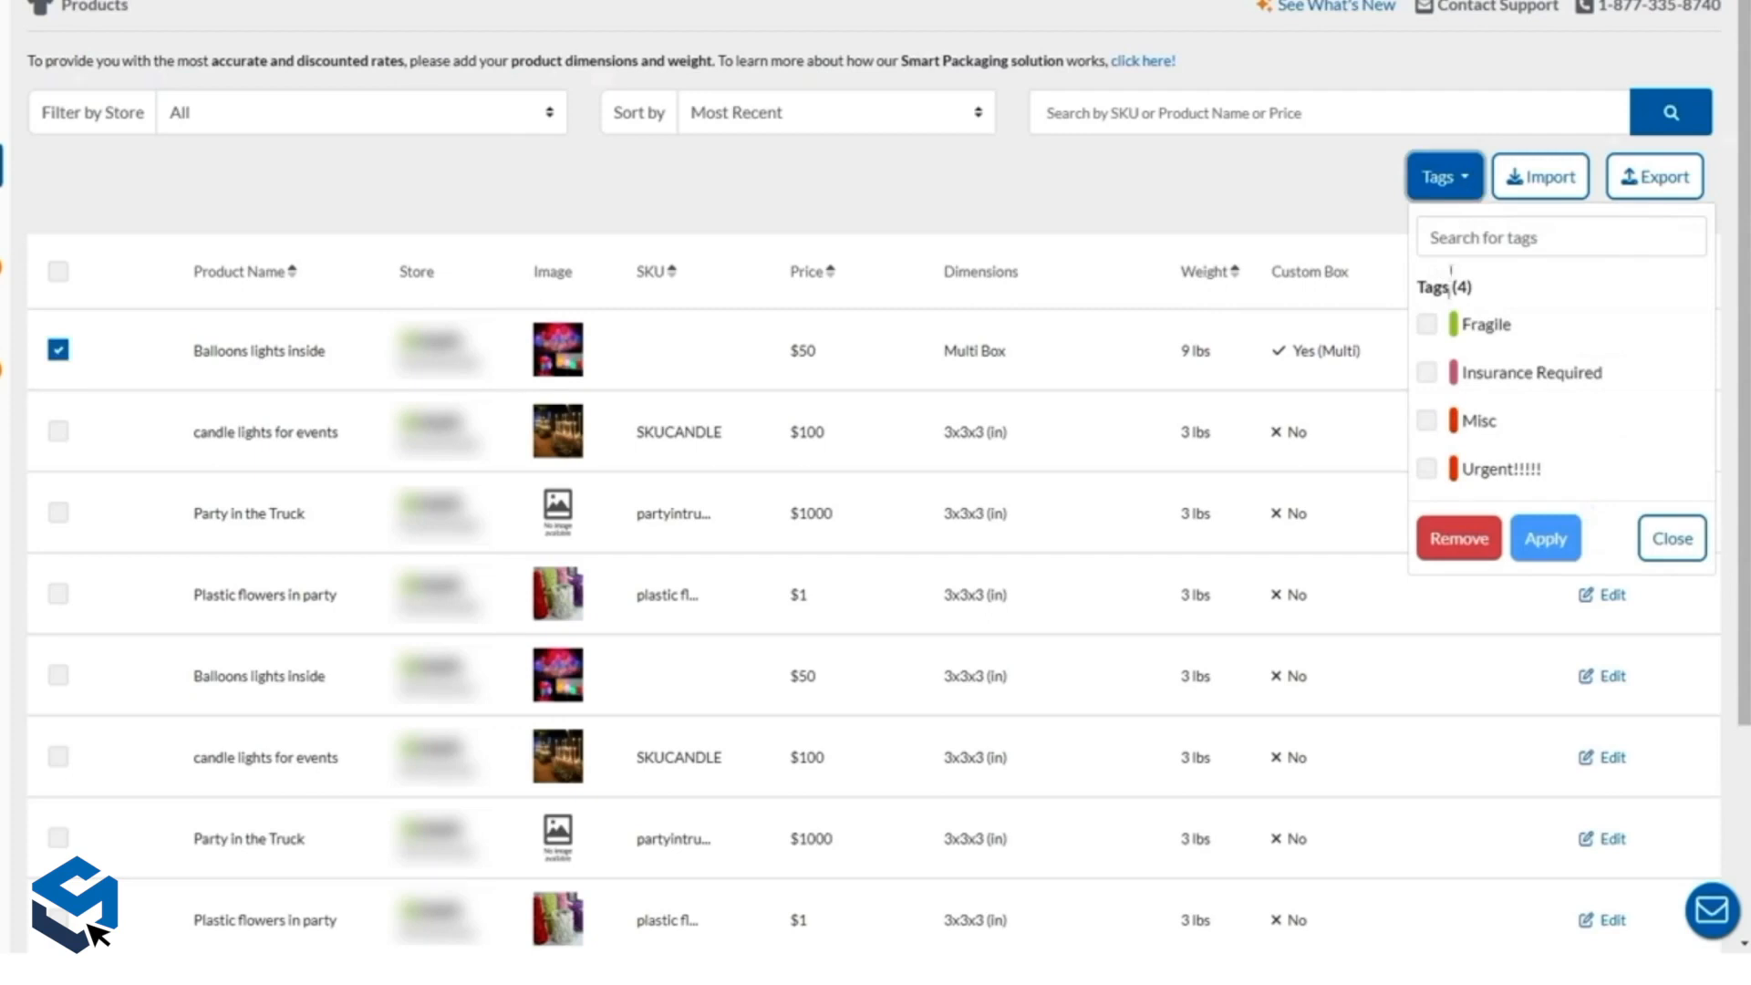
left_click(1428, 324)
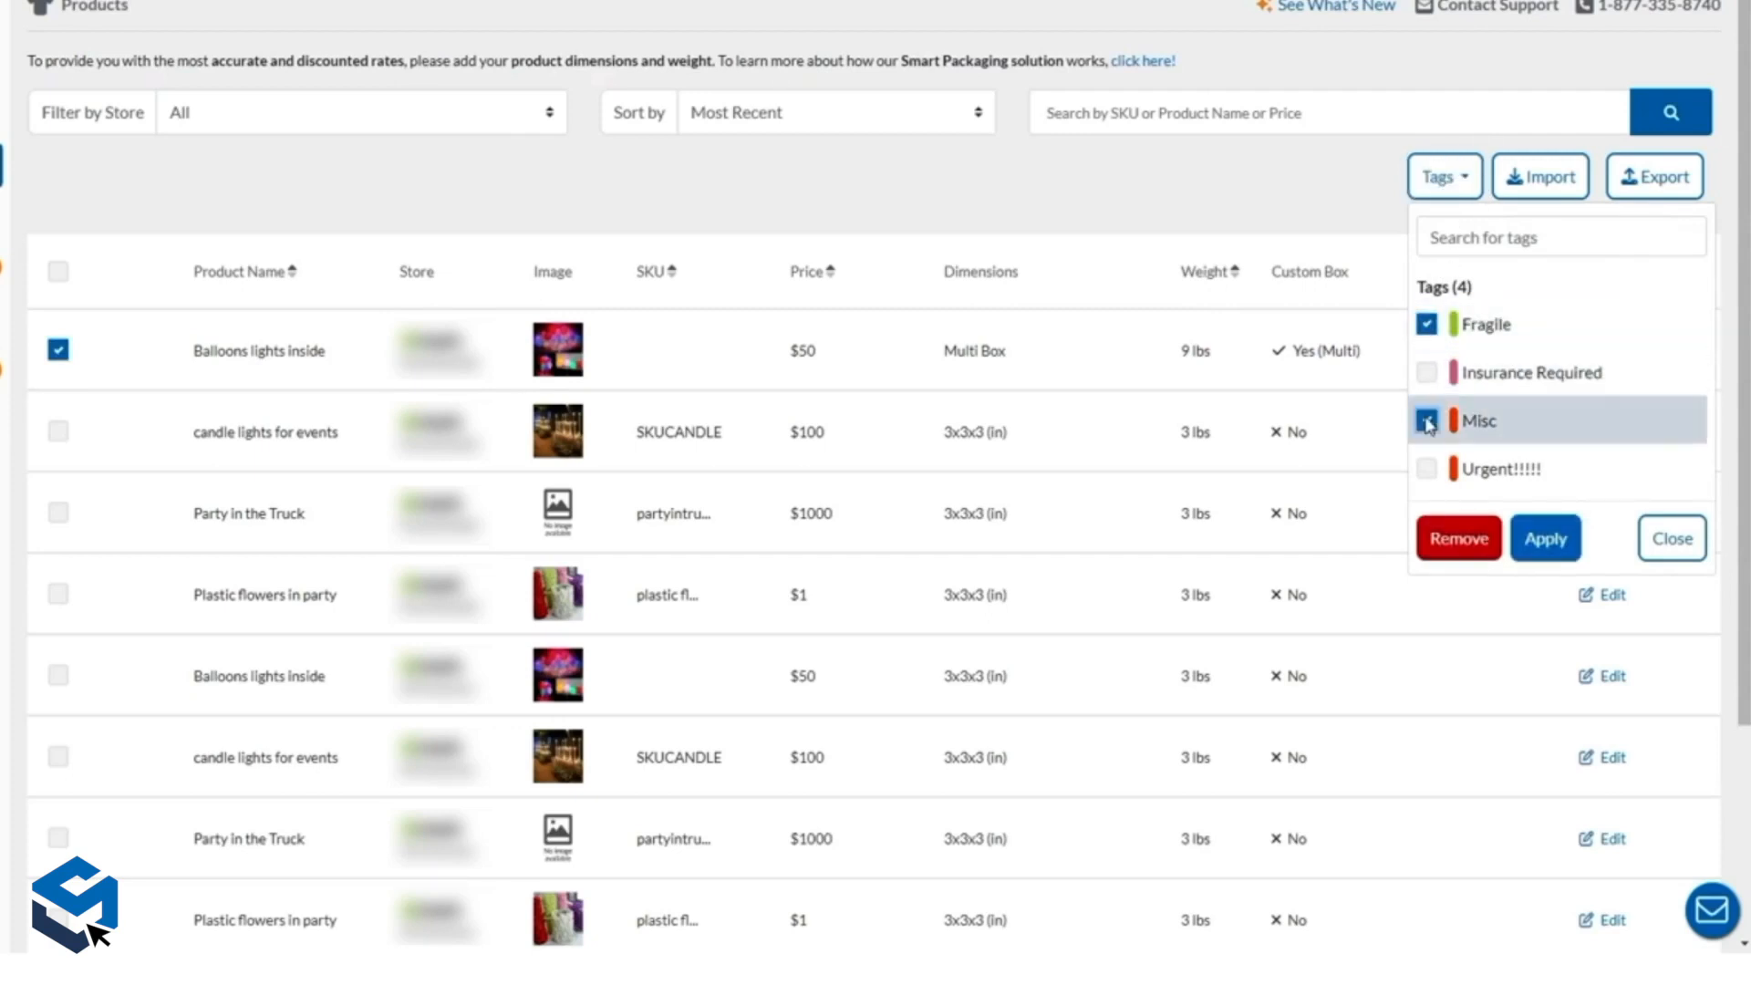
left_click(1546, 538)
Edit the first candle lights for events product to remove its Fragile and Insurance Required tags.
left_click(1599, 432)
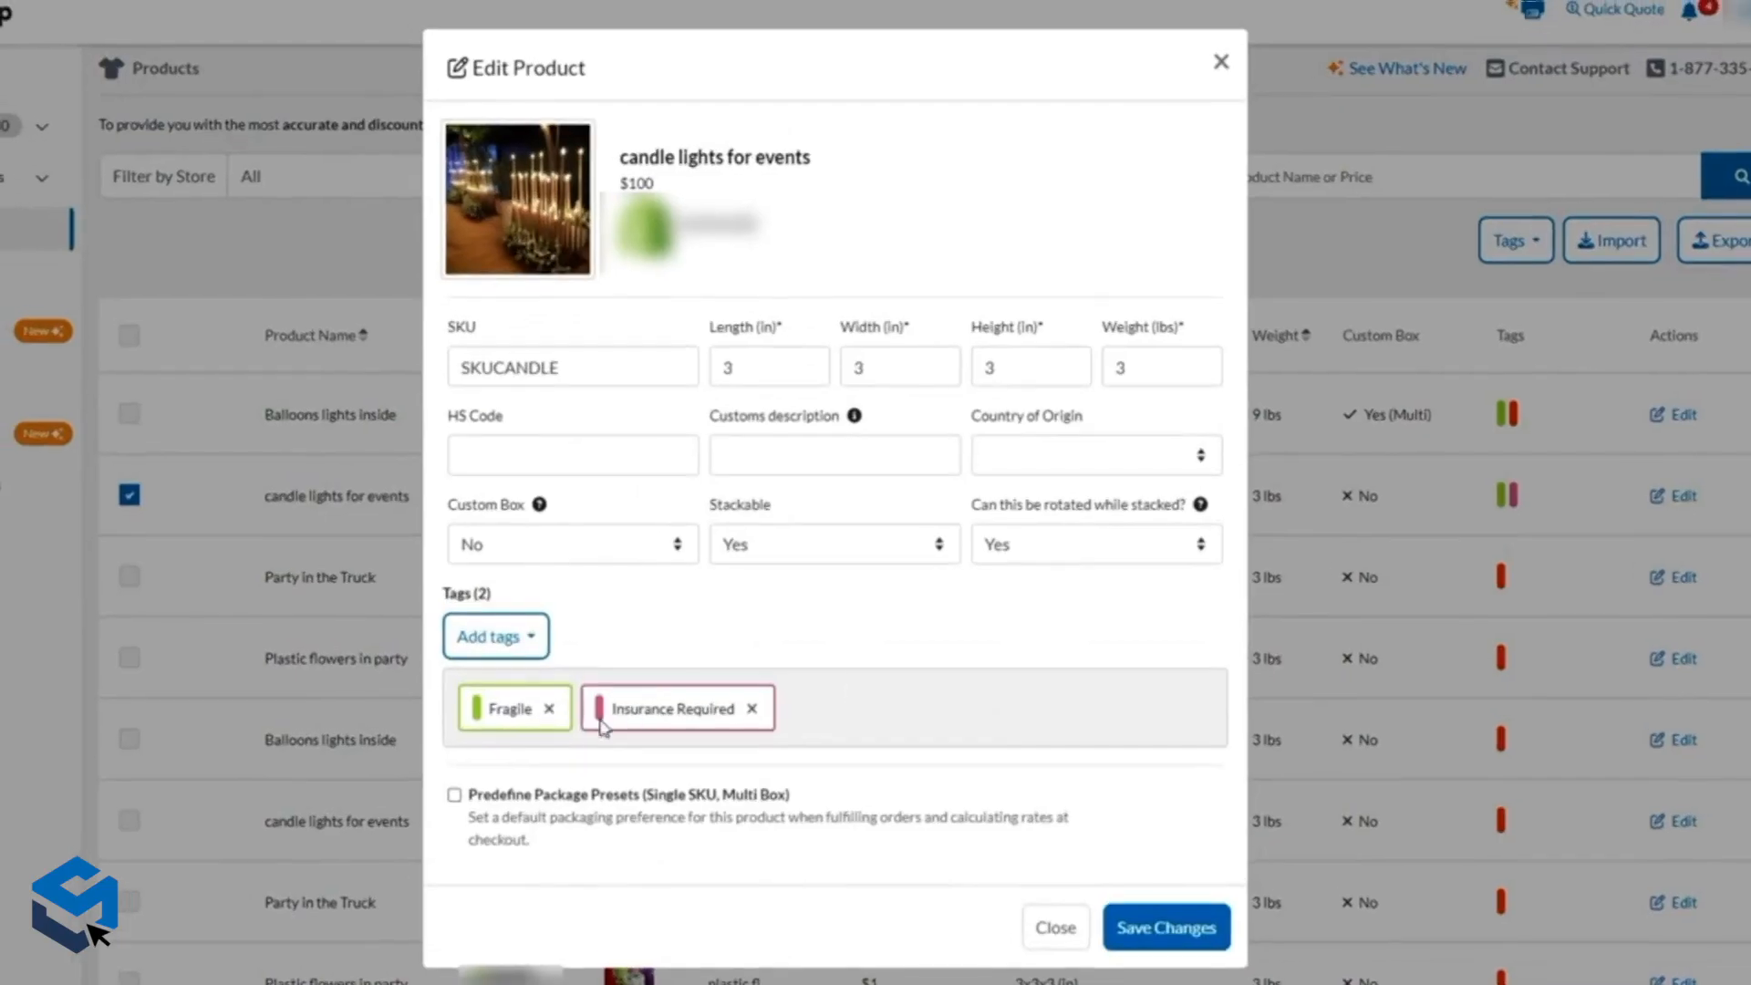
left_click(549, 708)
left_click(630, 711)
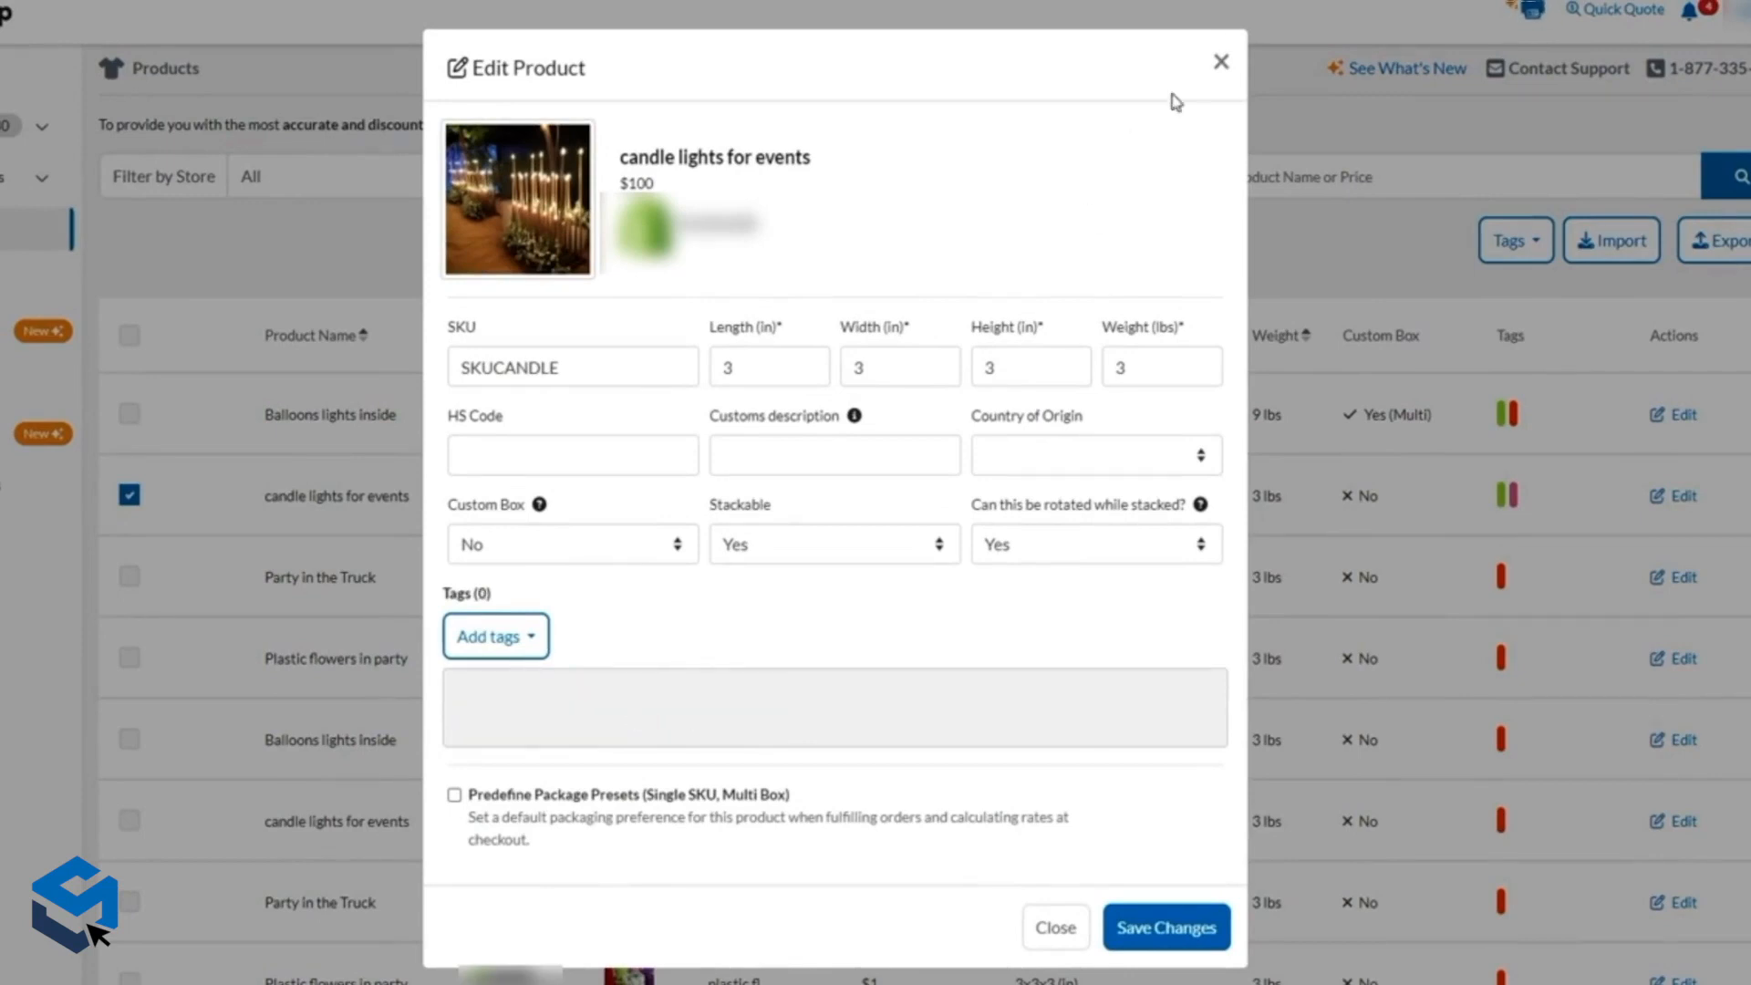
left_click(1220, 63)
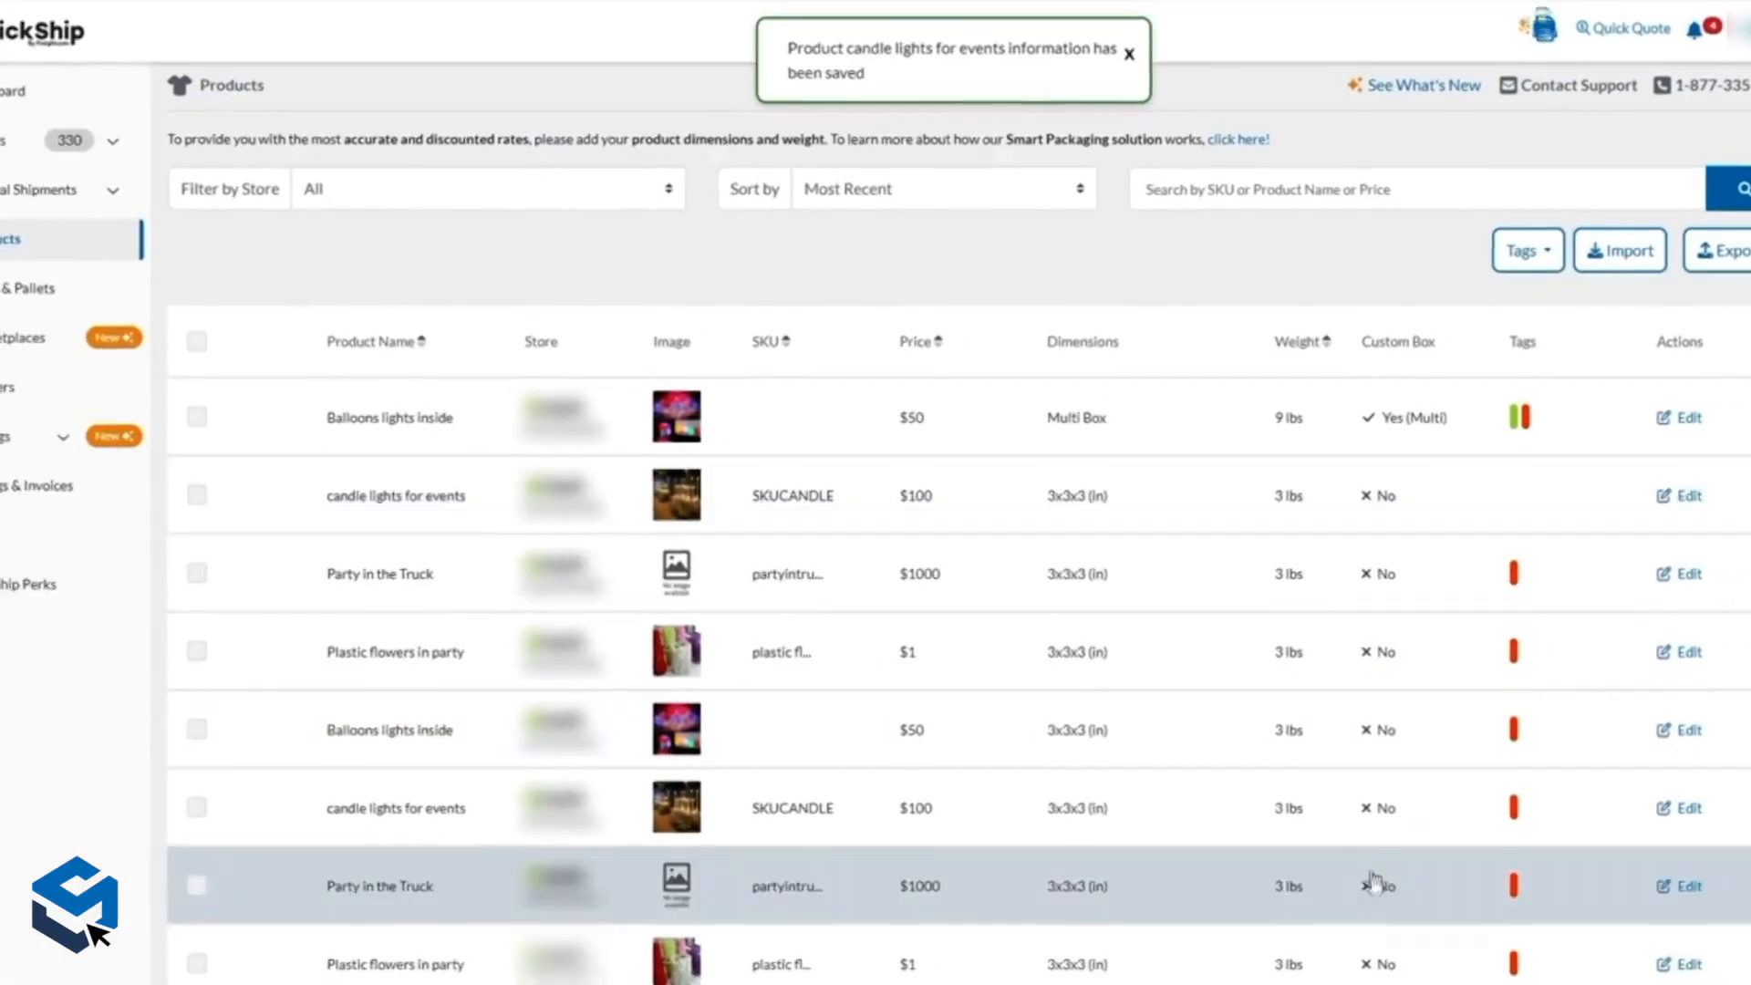
Add the Insurance Required and Fragile tags to the first candle lights for events product and save the changes.
left_click(1678, 496)
left_click(525, 635)
left_click(517, 815)
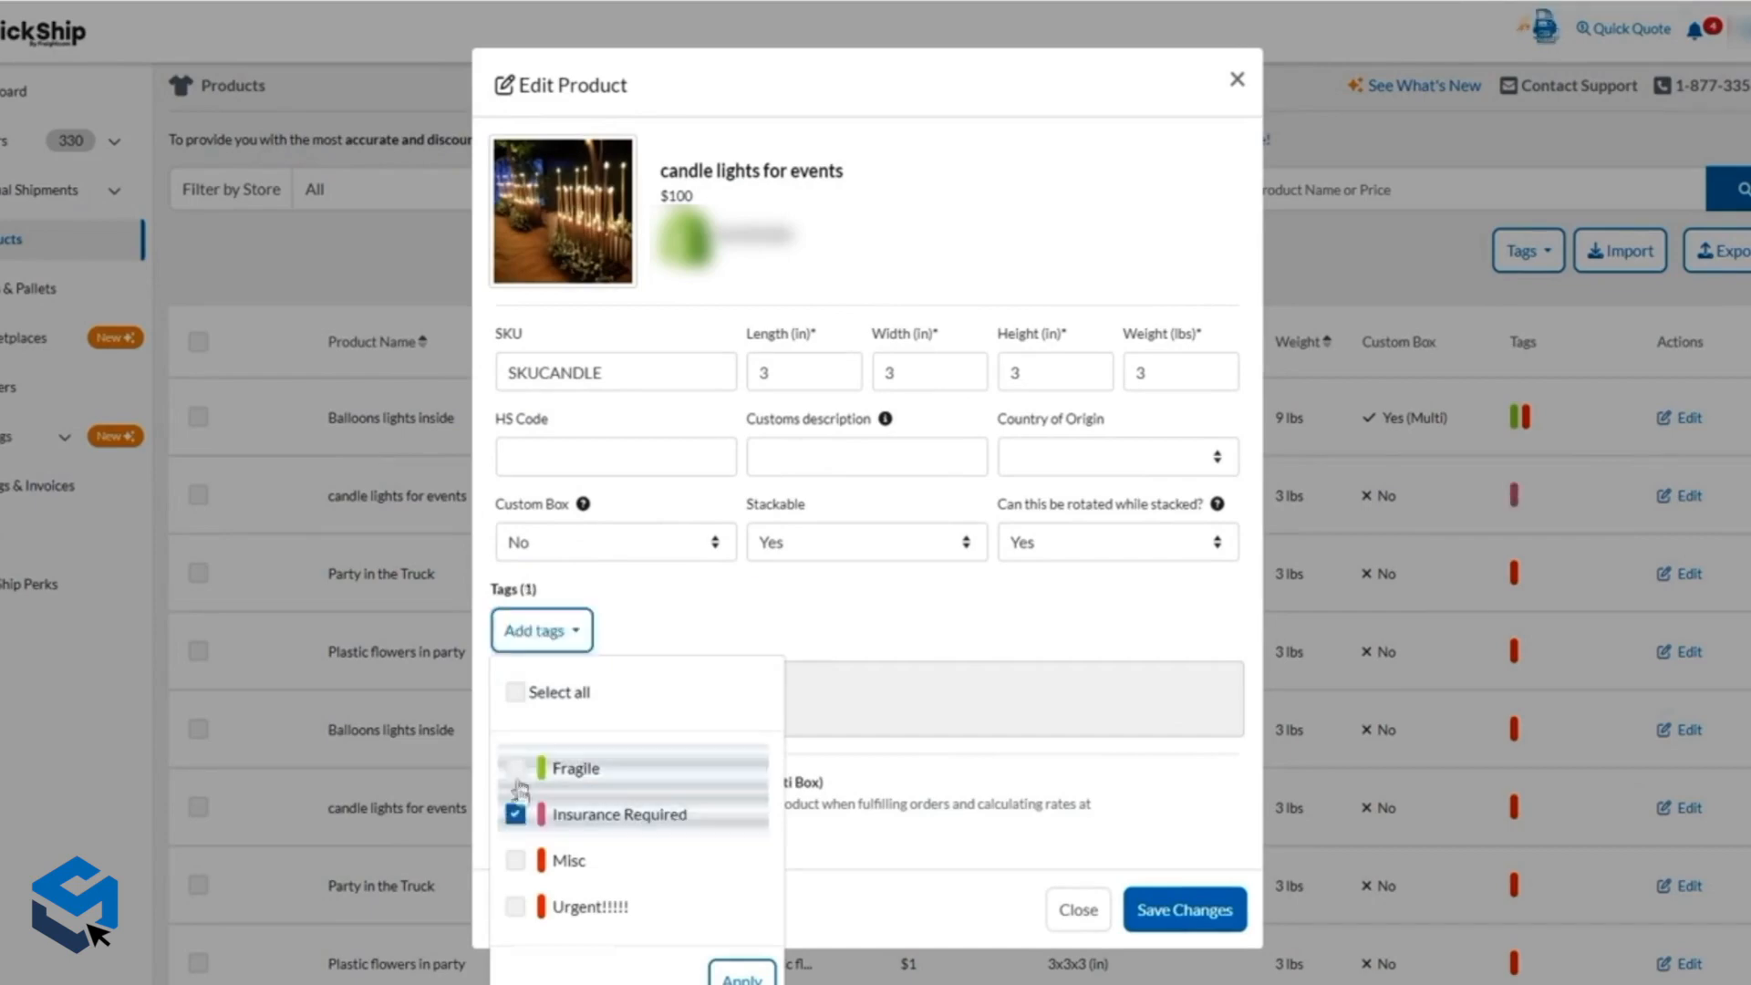
left_click(517, 768)
left_click(741, 968)
left_click(1187, 908)
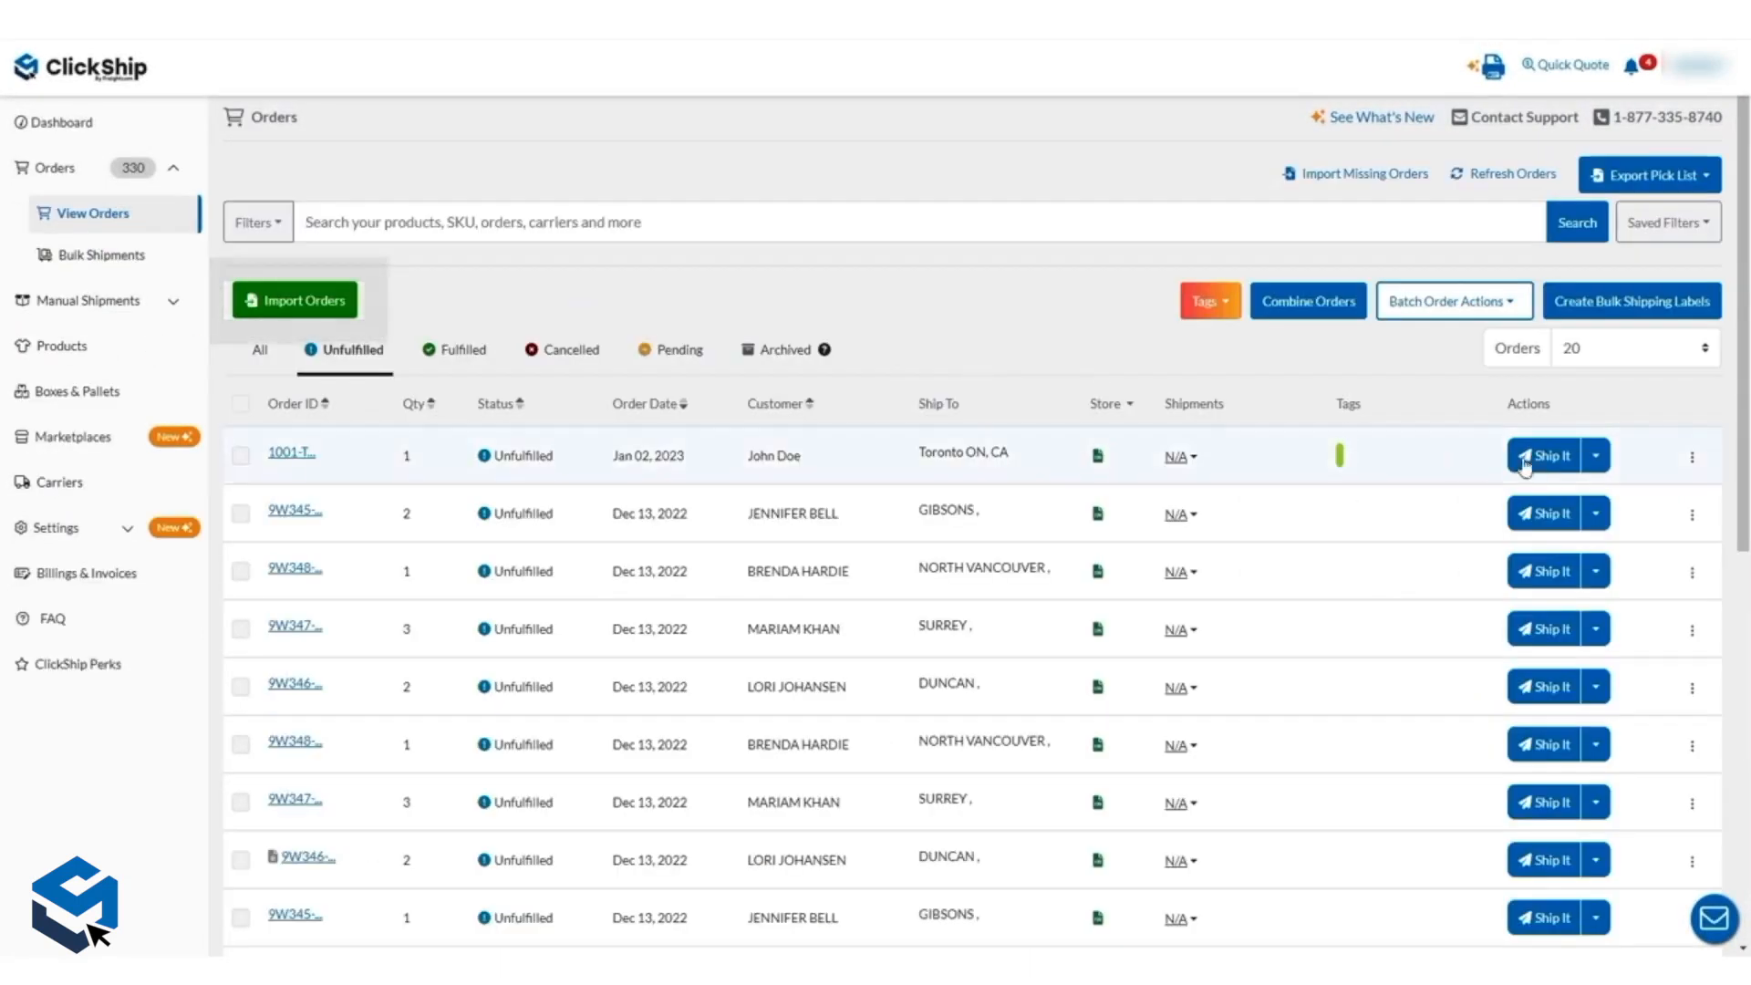
Examine the tags in the fulfilment details of the order dated Jan 02, 2023, and close the details.
left_click(1525, 461)
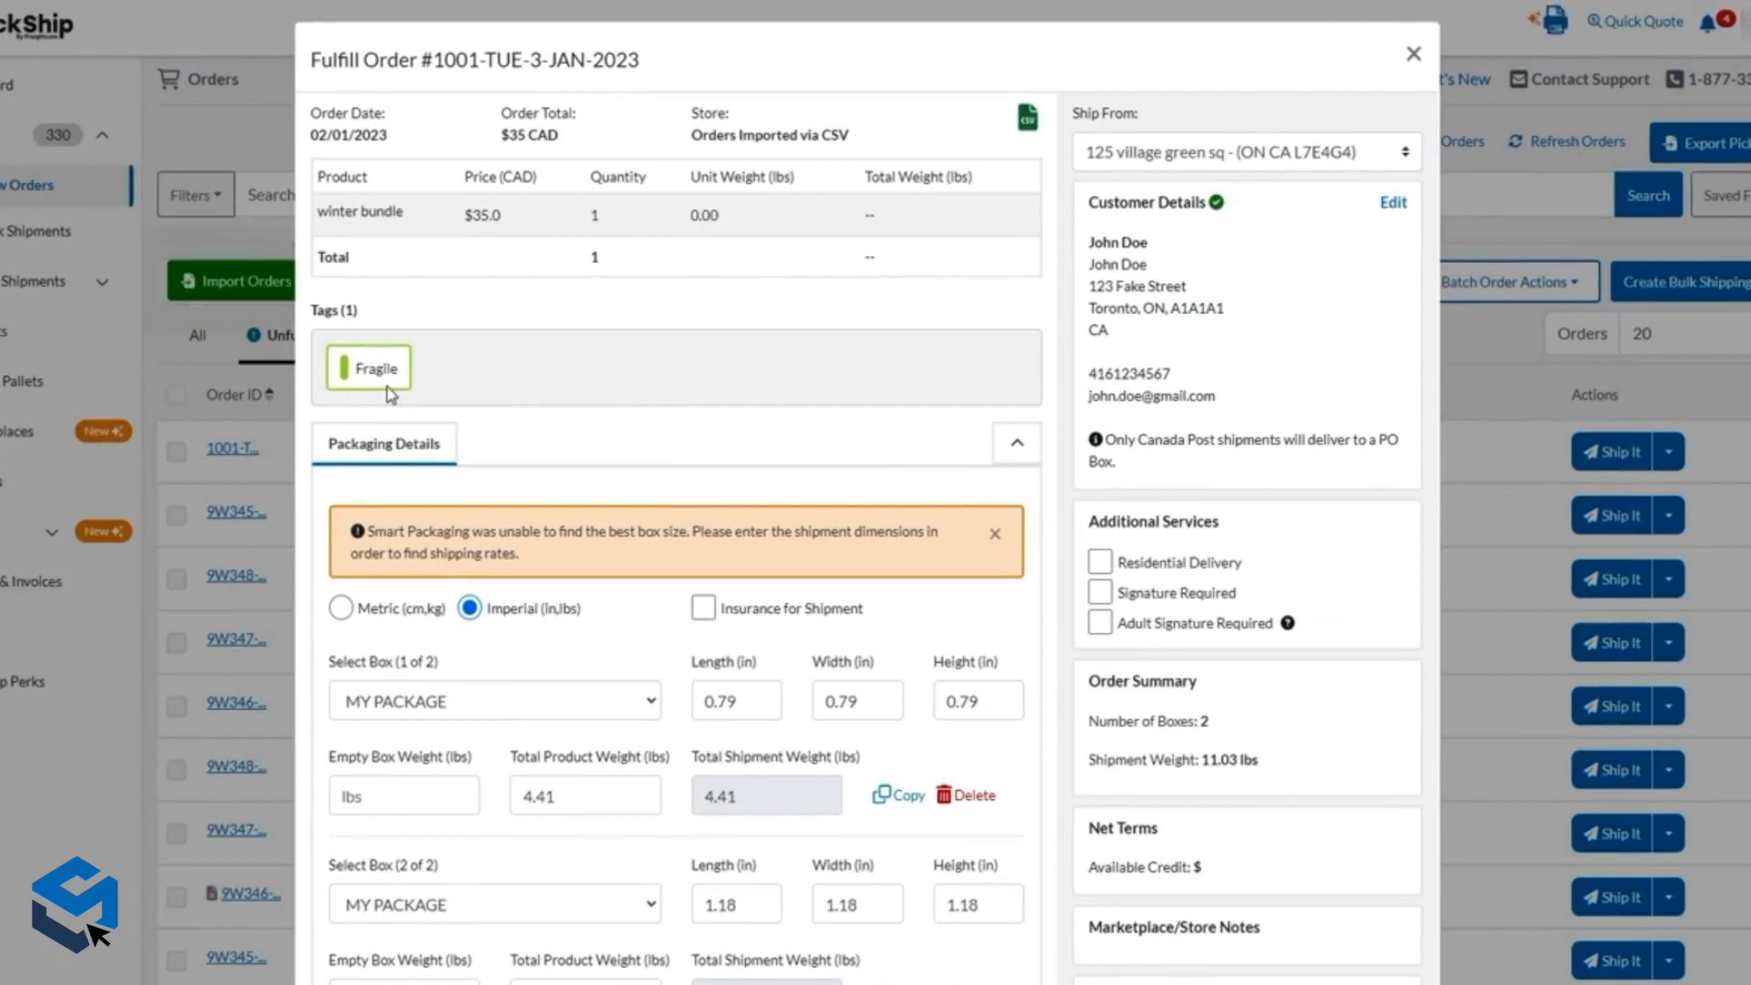
left_click(1416, 55)
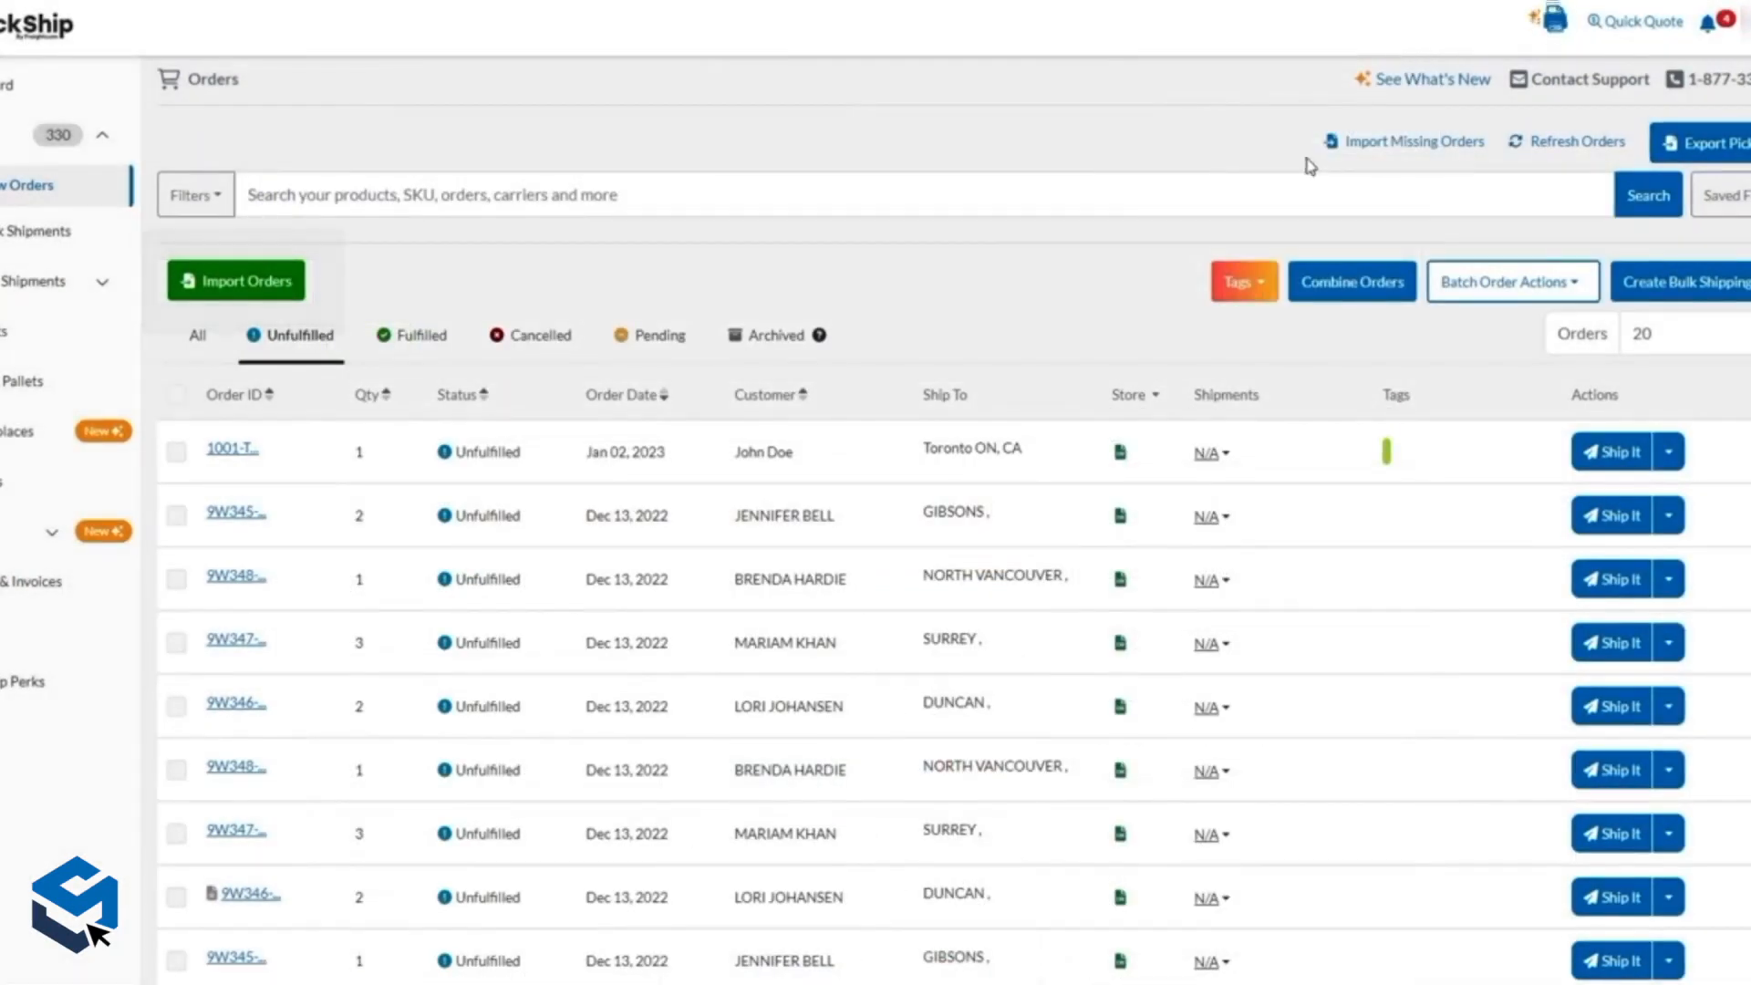
Filter the unfulfilled orders by the Urgent!!!!! tag.
left_click(195, 195)
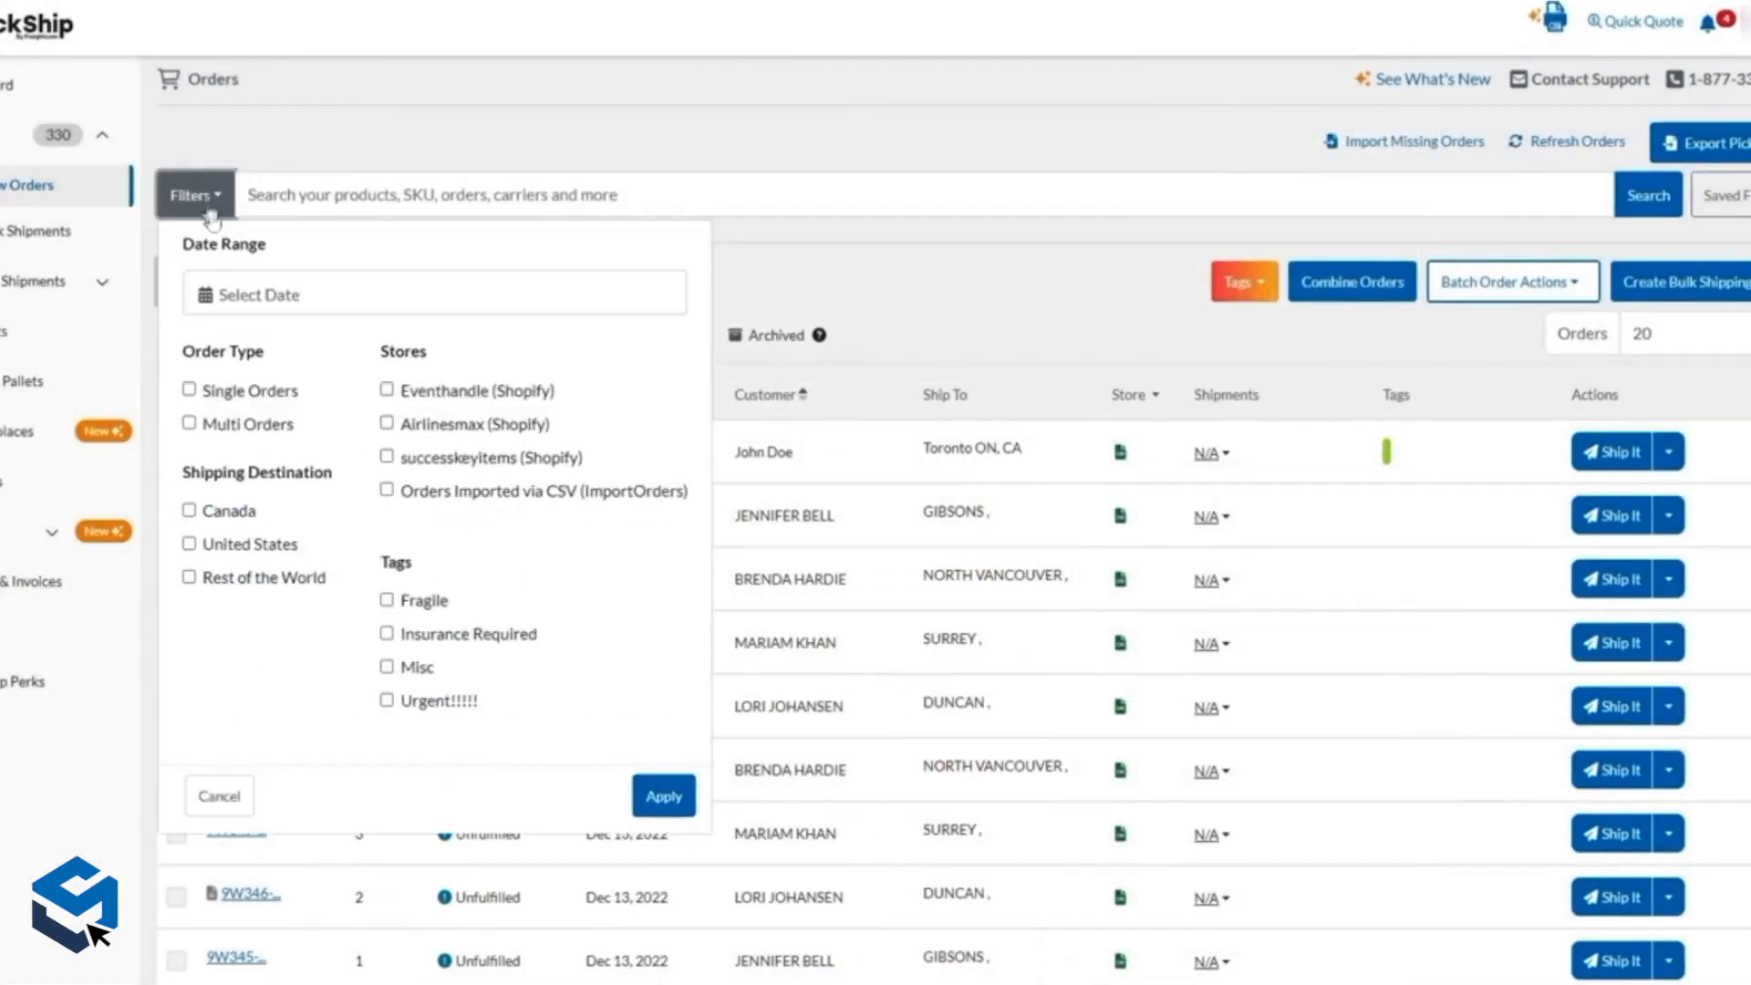
left_click(388, 702)
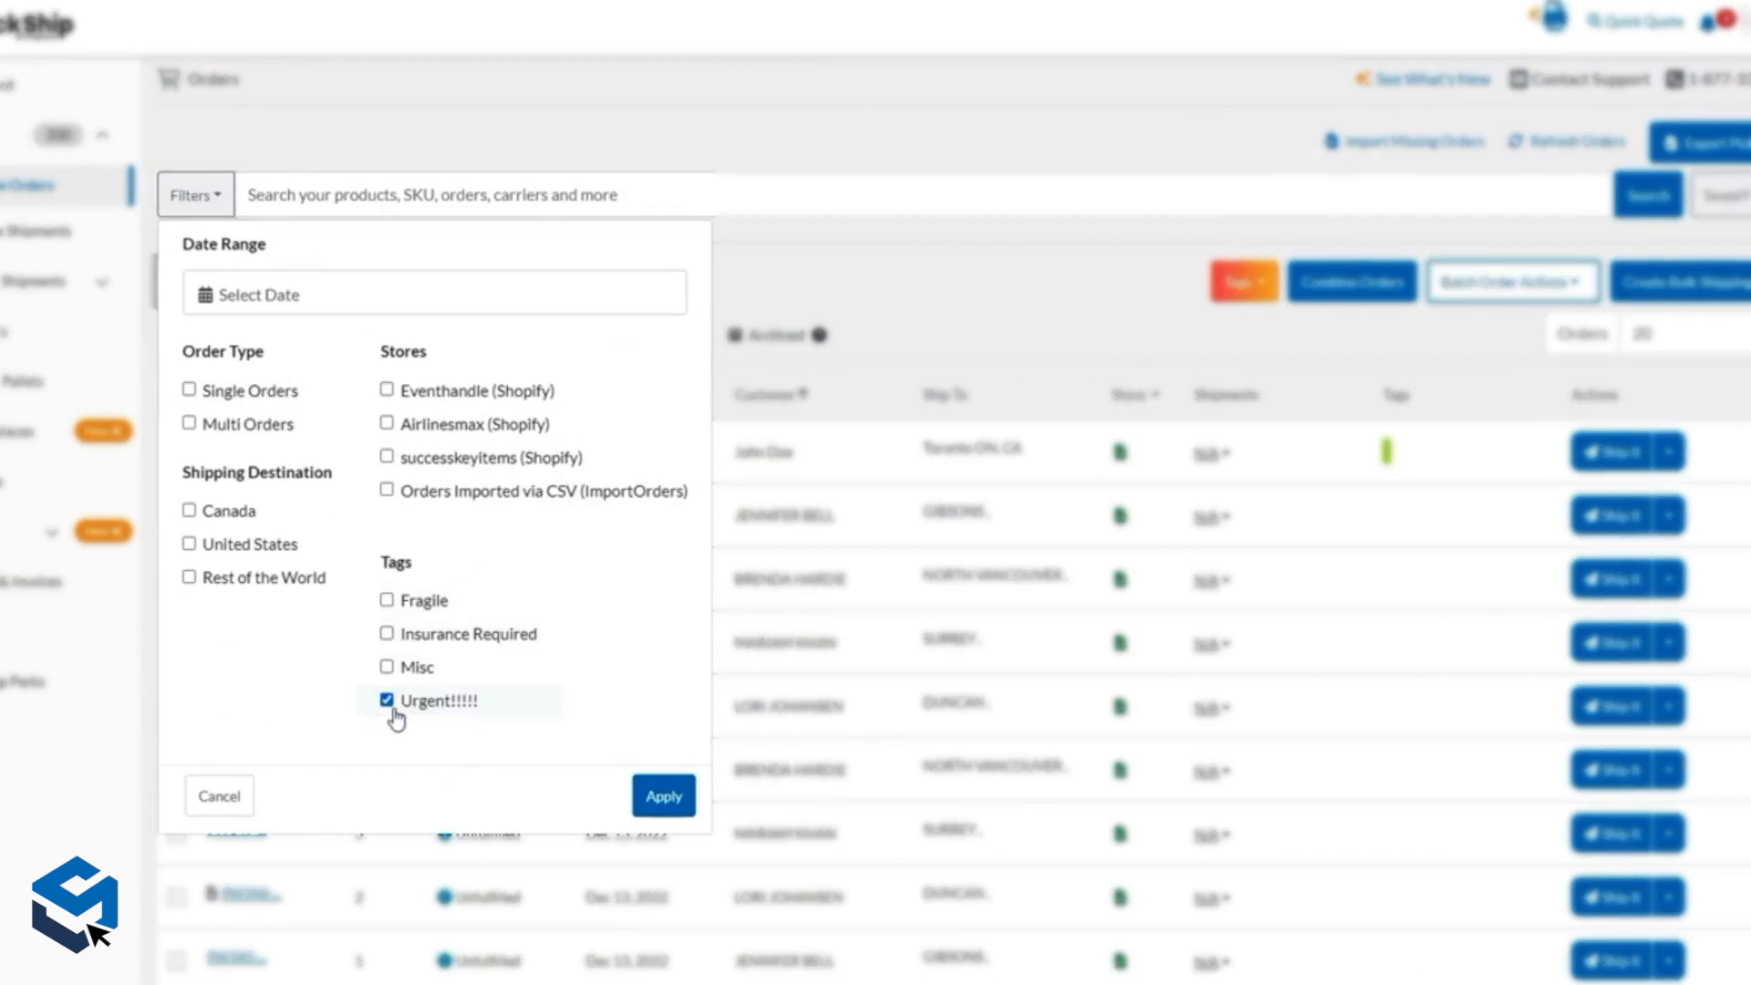
left_click(664, 797)
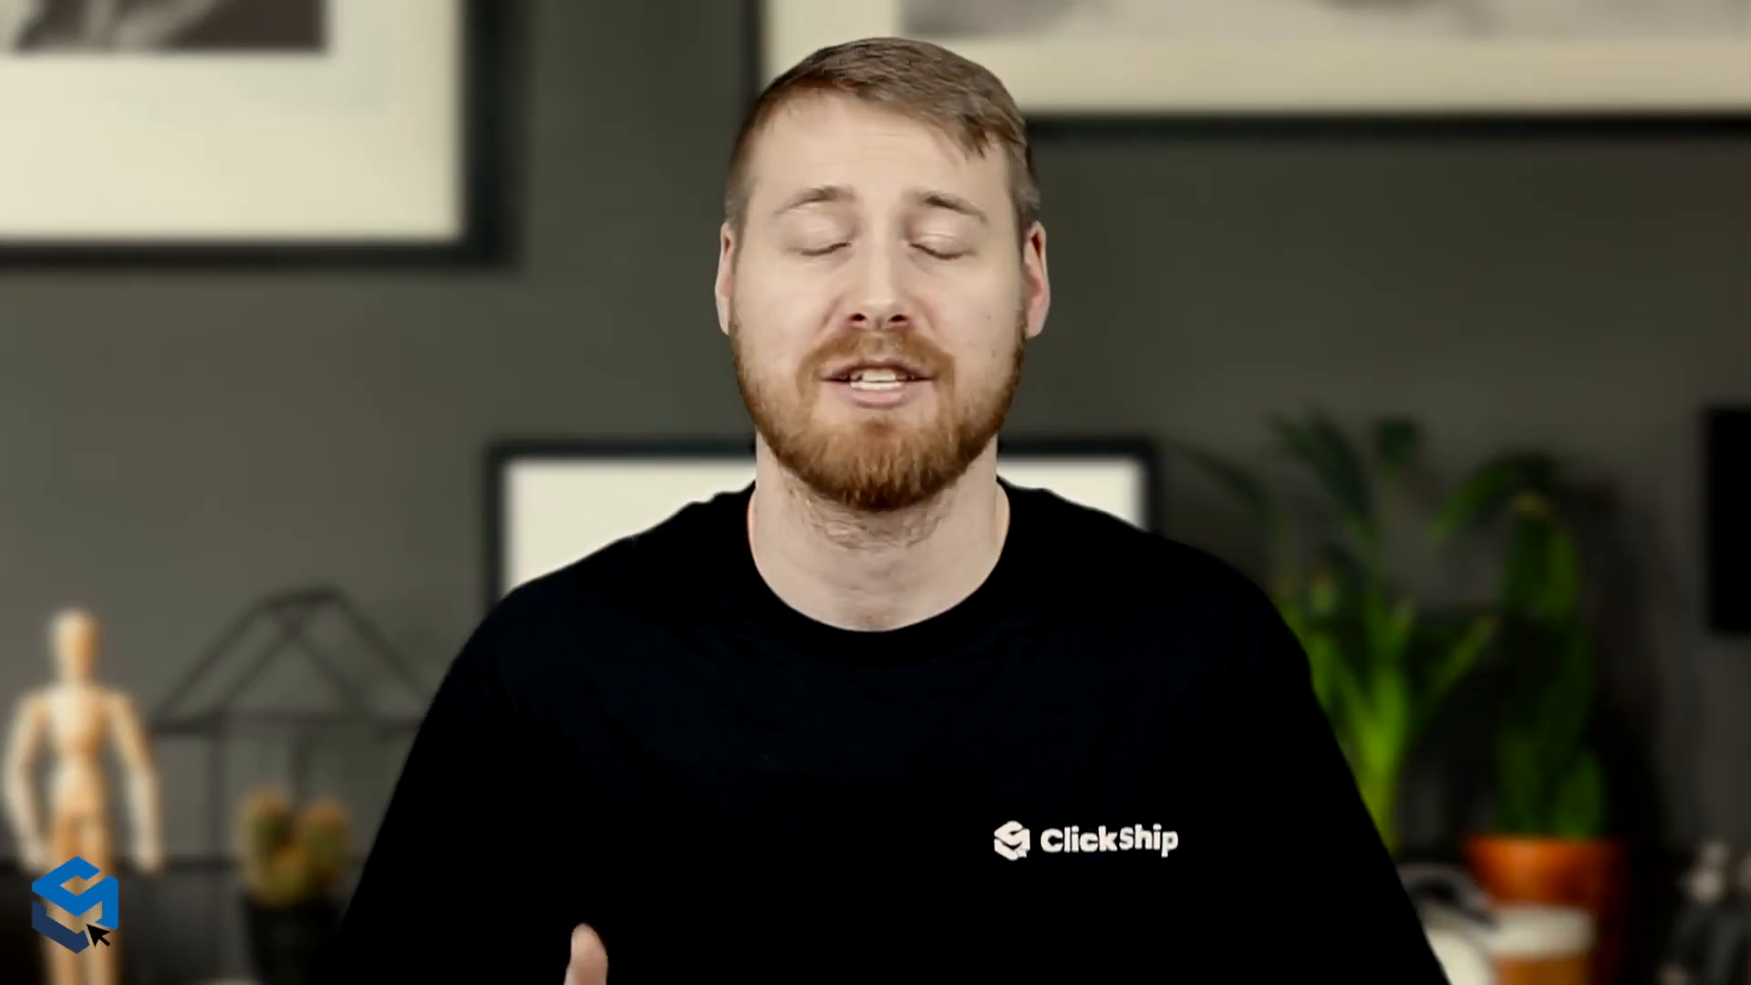